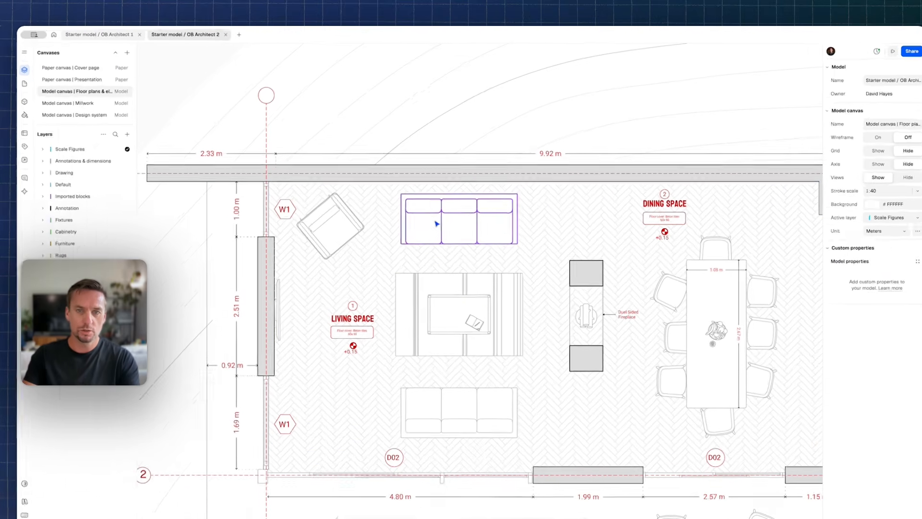
Step: Open the living space's upper sofa block for editing and define a new text property named Category with the Single select format
click(470, 301)
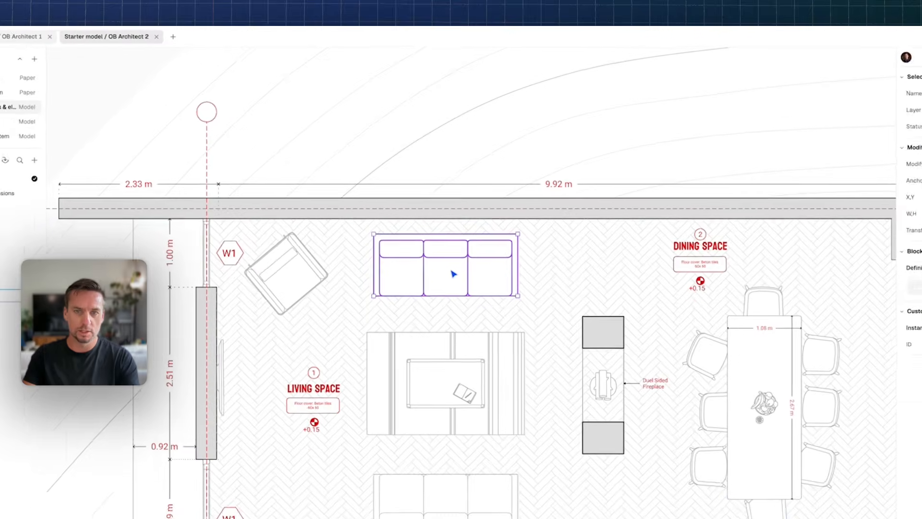
double_click(456, 204)
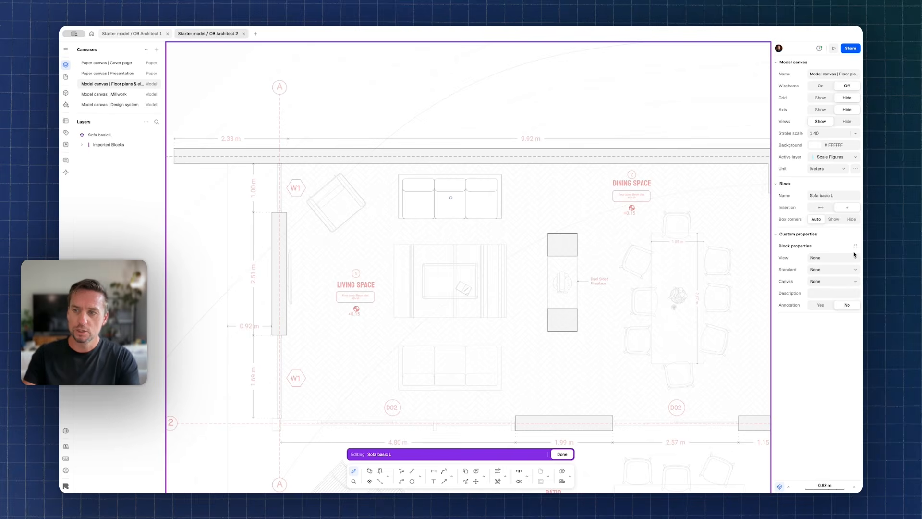
click(855, 246)
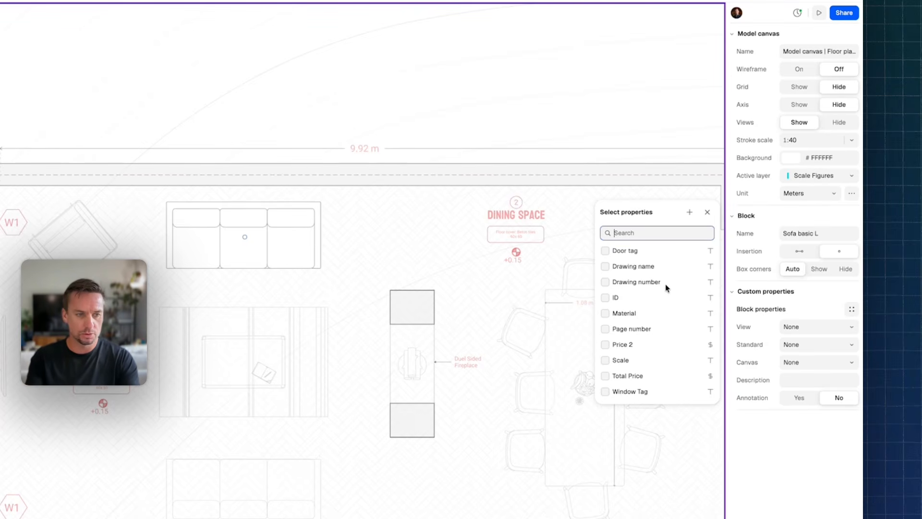
click(689, 213)
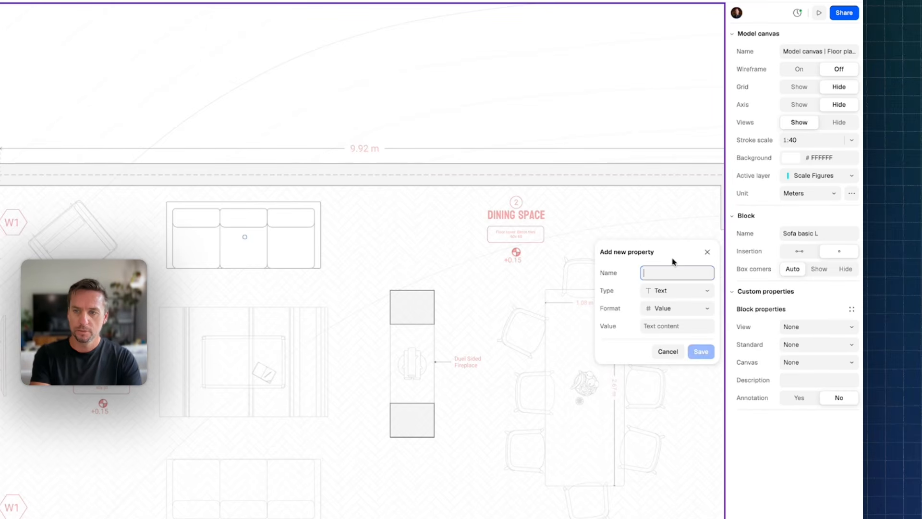
text(Category)
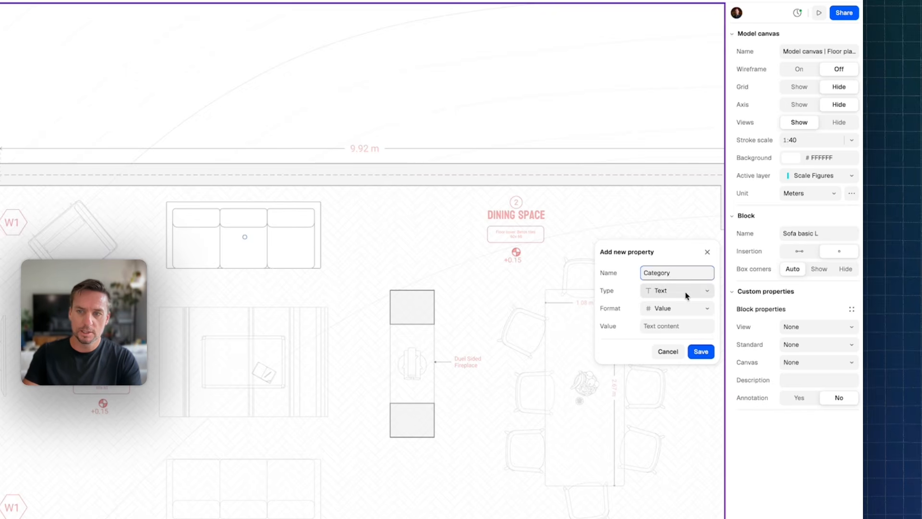
click(676, 308)
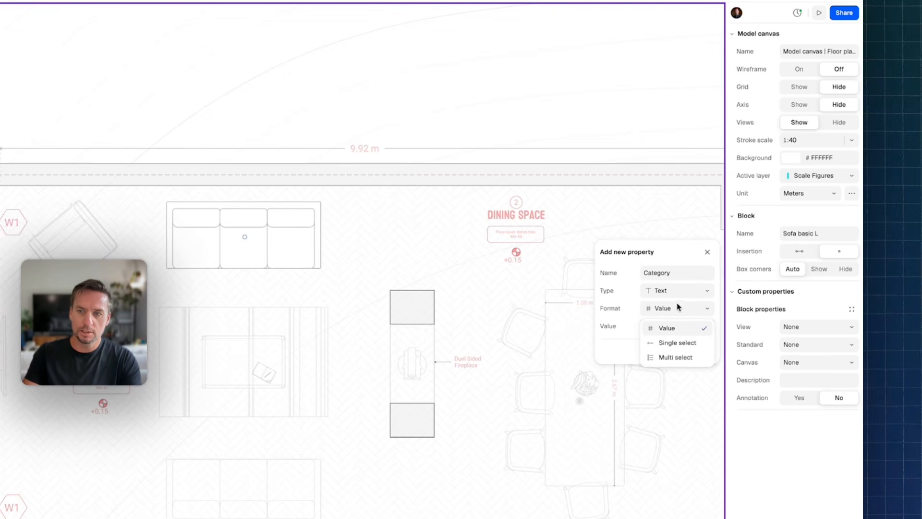
click(677, 343)
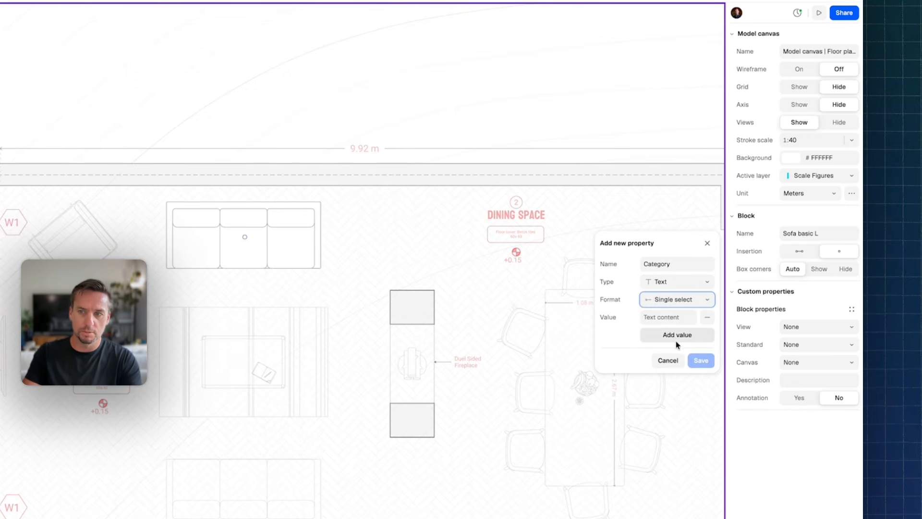
Step: Give the Category property the selectable values Furniture and Fixture, and save it
click(670, 315)
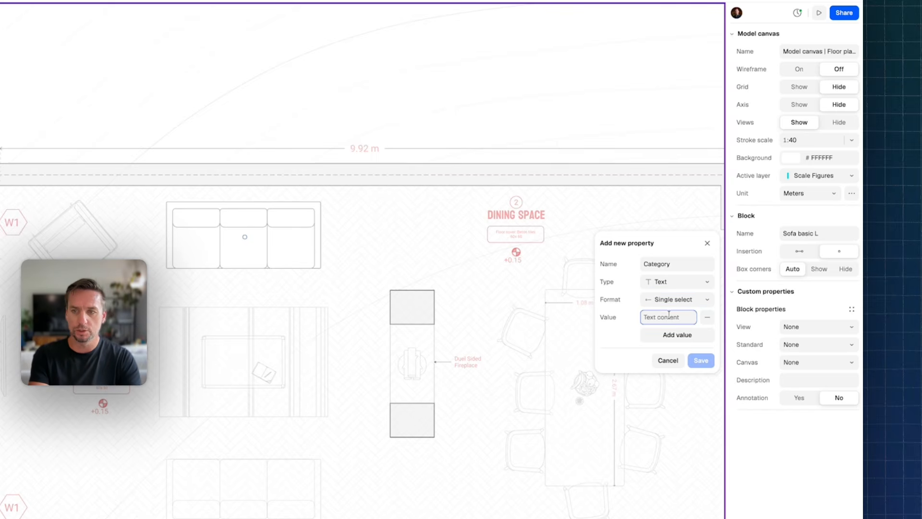
text(Furniture)
key(Return)
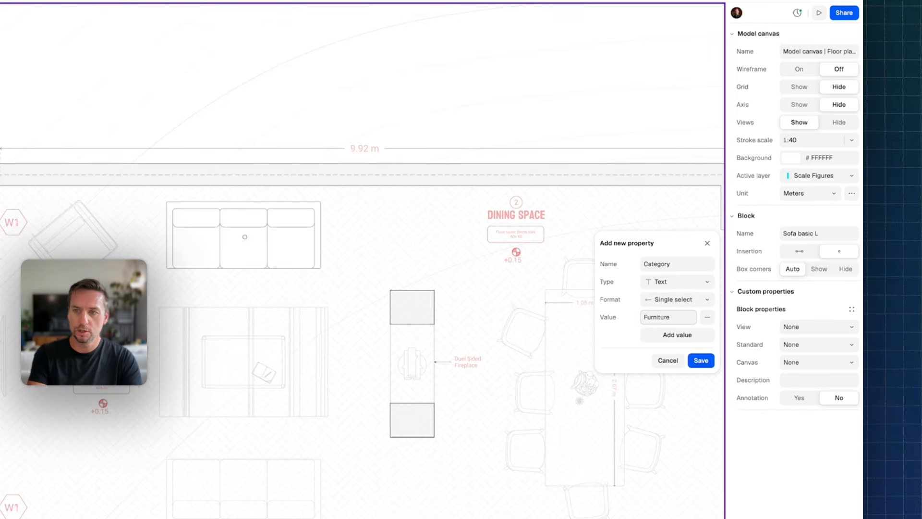
click(679, 334)
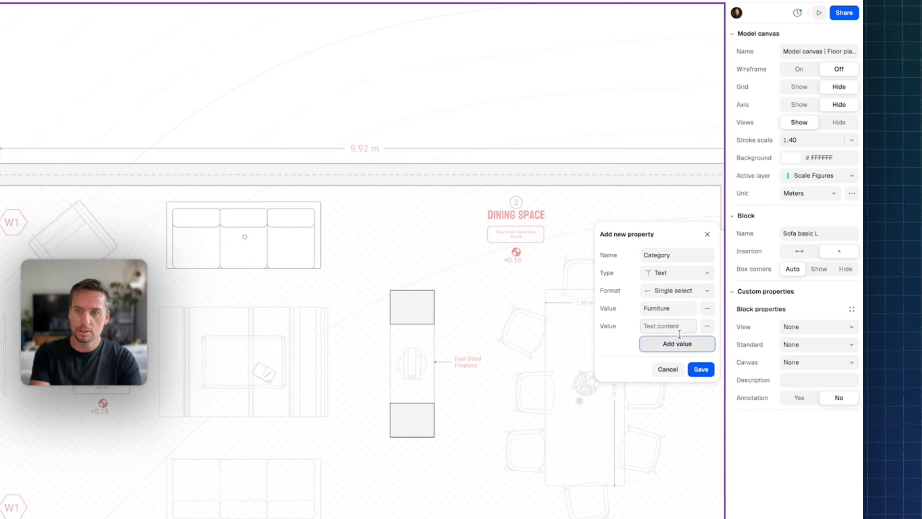
click(679, 331)
text(Fixture)
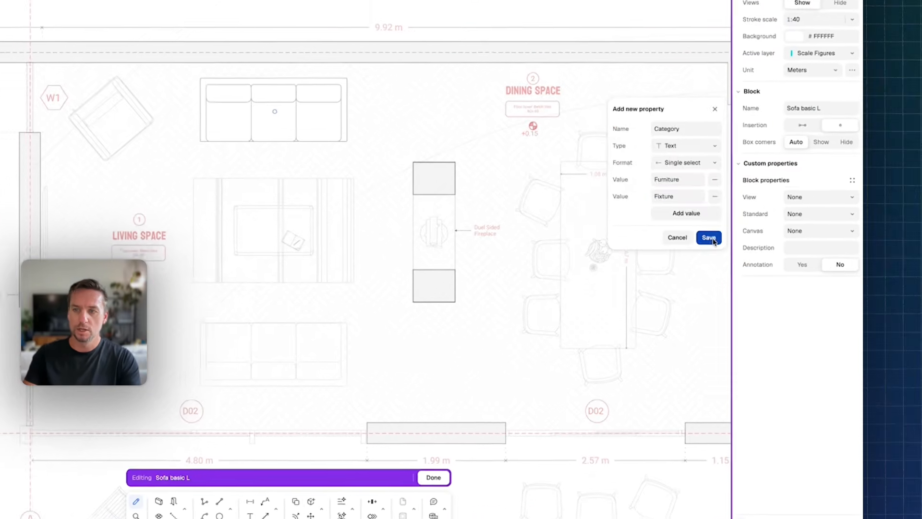
click(756, 286)
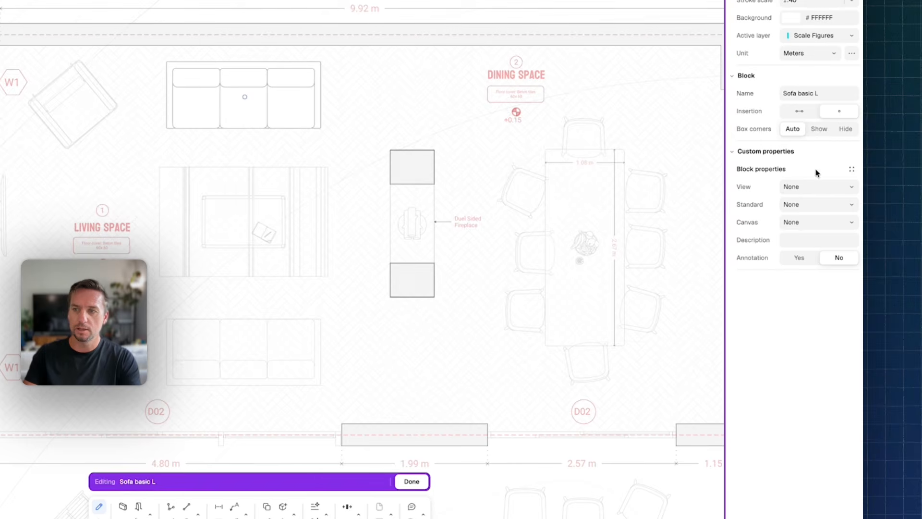
Step: Create and save a custom property named Price with type Price (€) and the Value format
click(852, 169)
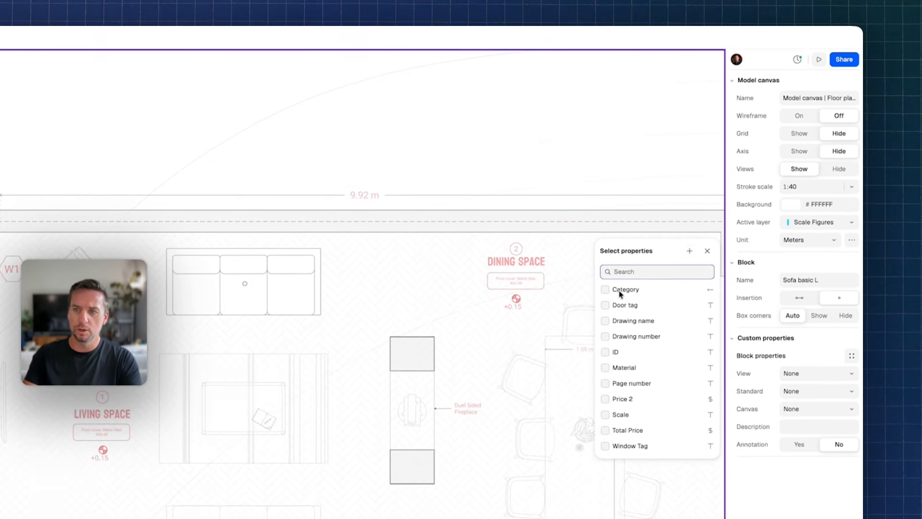
click(690, 251)
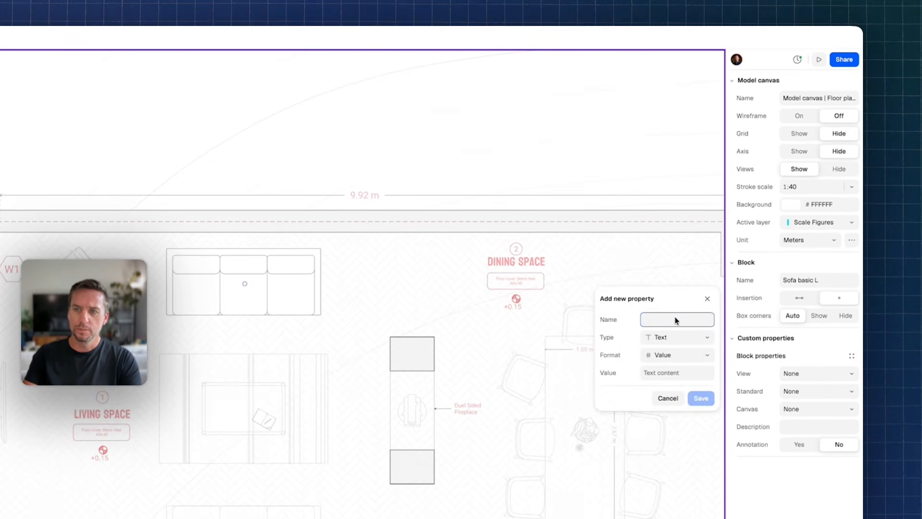
text(Price)
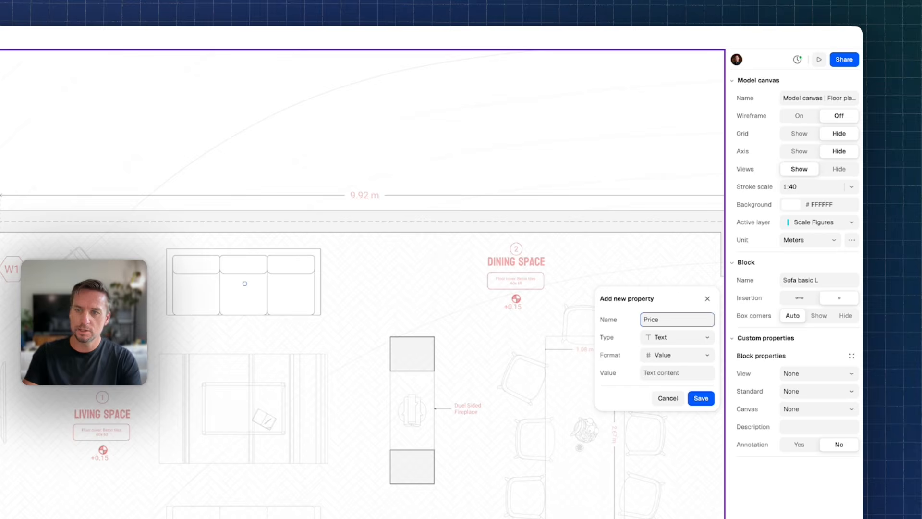
click(684, 339)
click(678, 277)
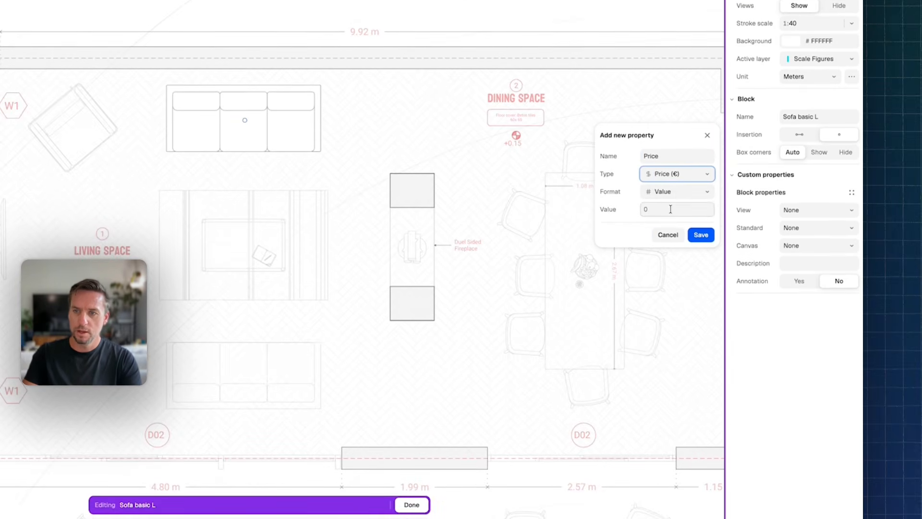
click(676, 192)
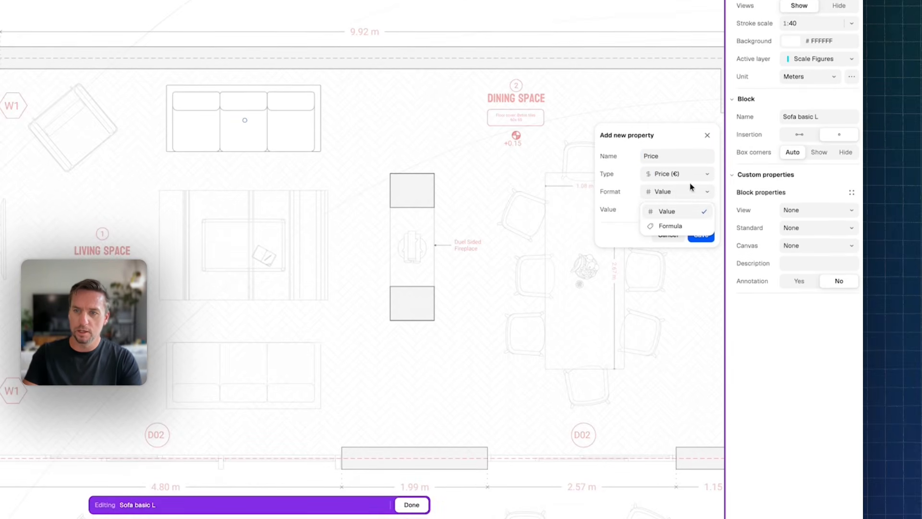
click(676, 192)
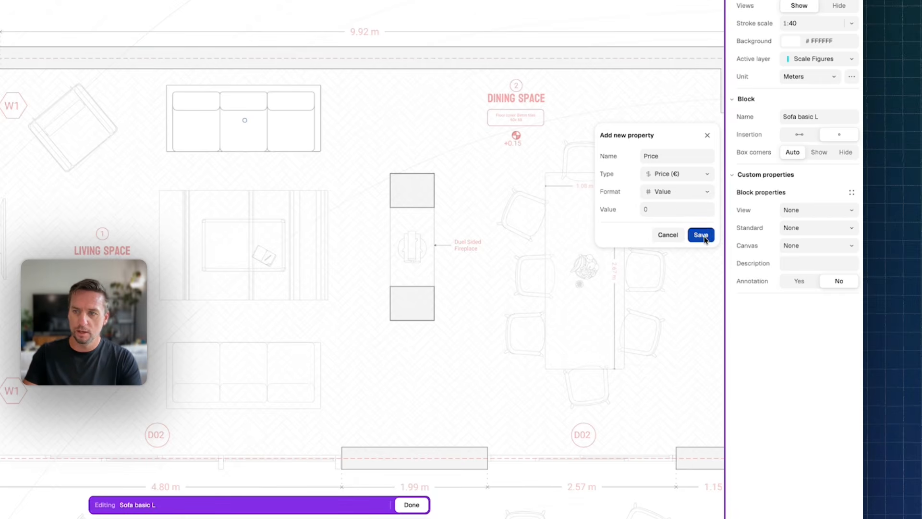
click(704, 237)
Step: Define another new text property named Brand with the Single select format
click(853, 193)
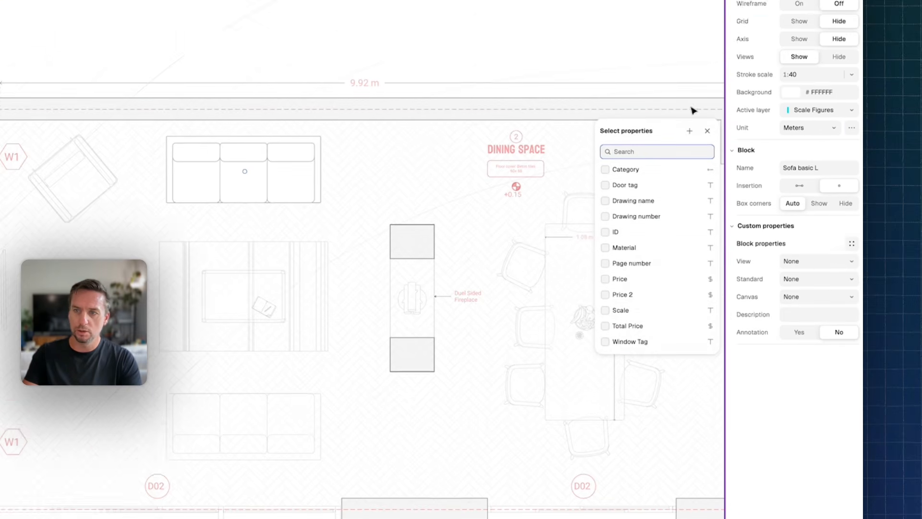
click(689, 79)
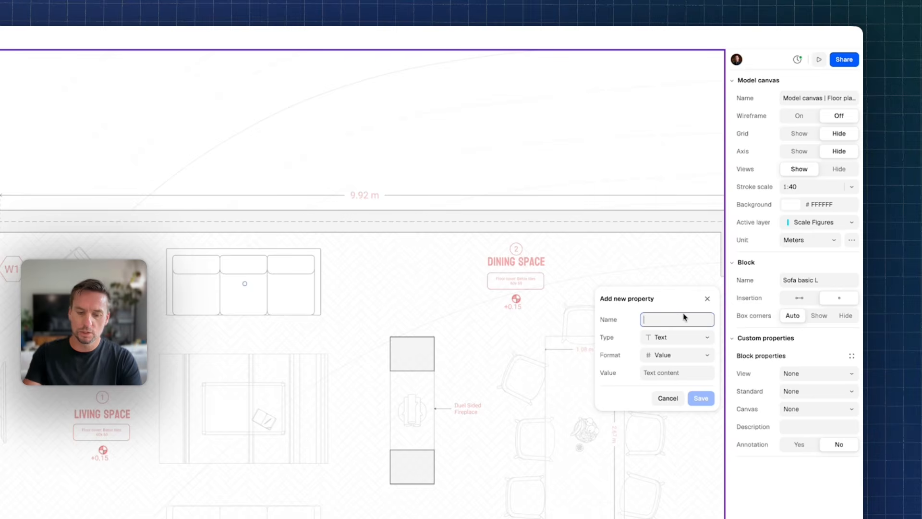
text(Brand)
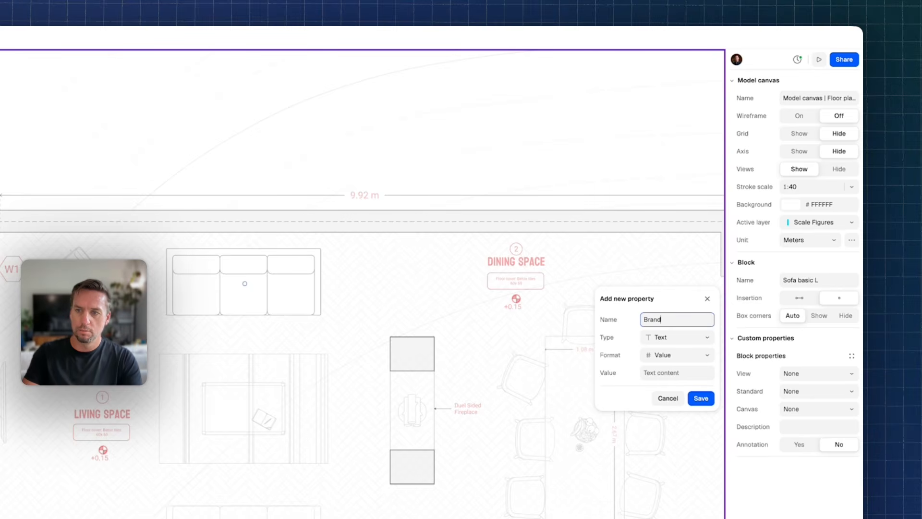
click(675, 356)
click(687, 389)
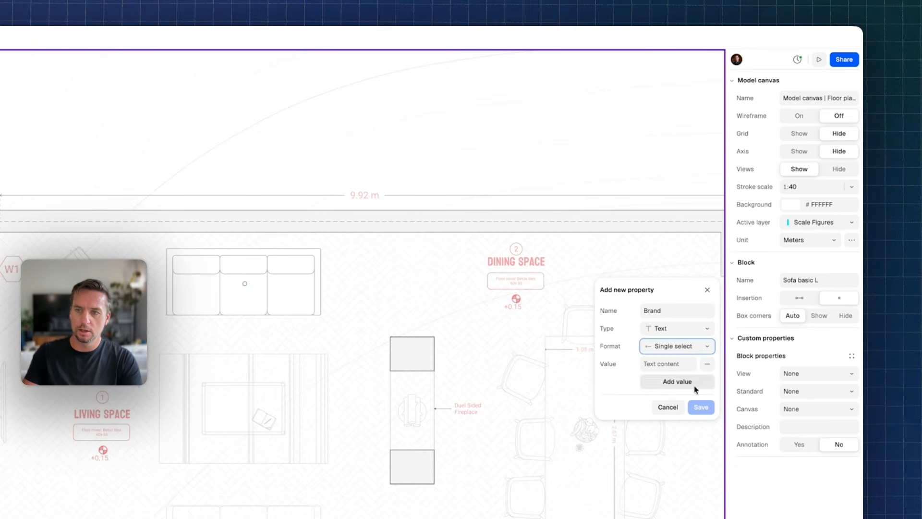
Step: Give the Brand property the selectable values RH, Ikea and Kohler, and save it
click(678, 365)
text(R)
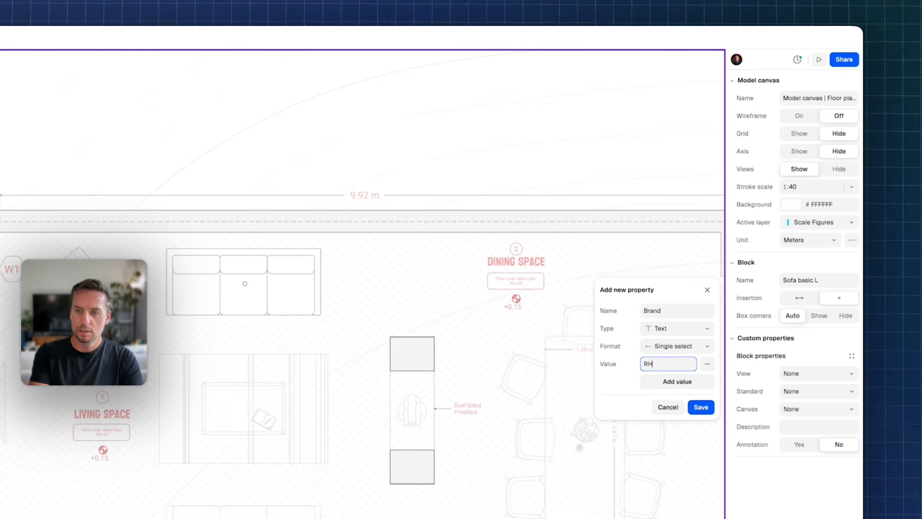
text(H)
click(677, 382)
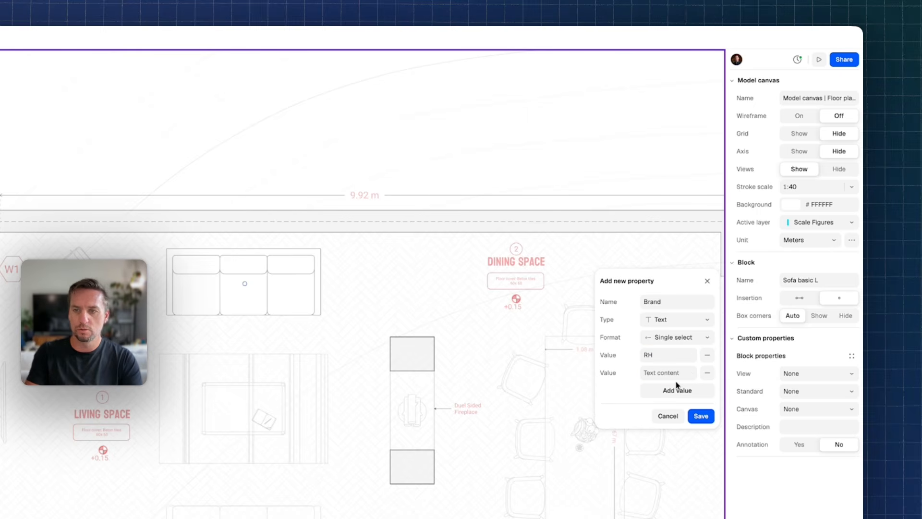
click(690, 372)
text(Ikea)
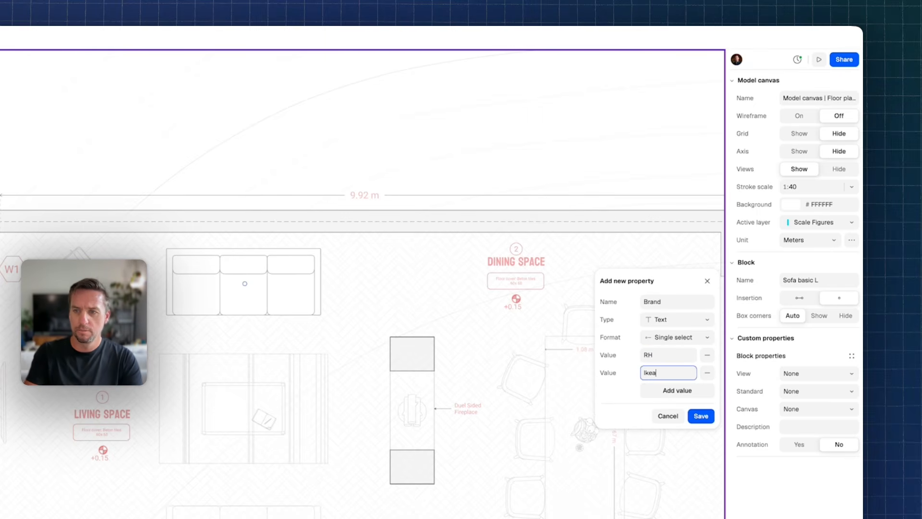
click(676, 391)
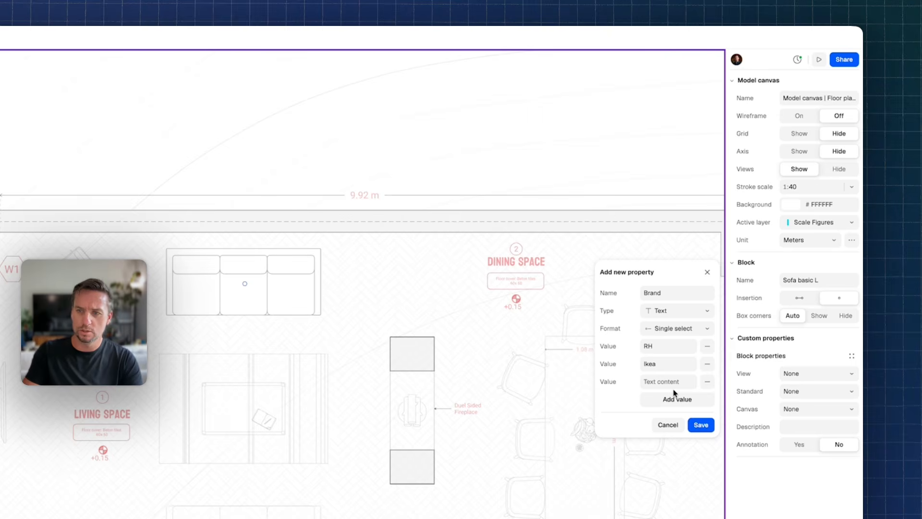
click(672, 383)
text(Koh)
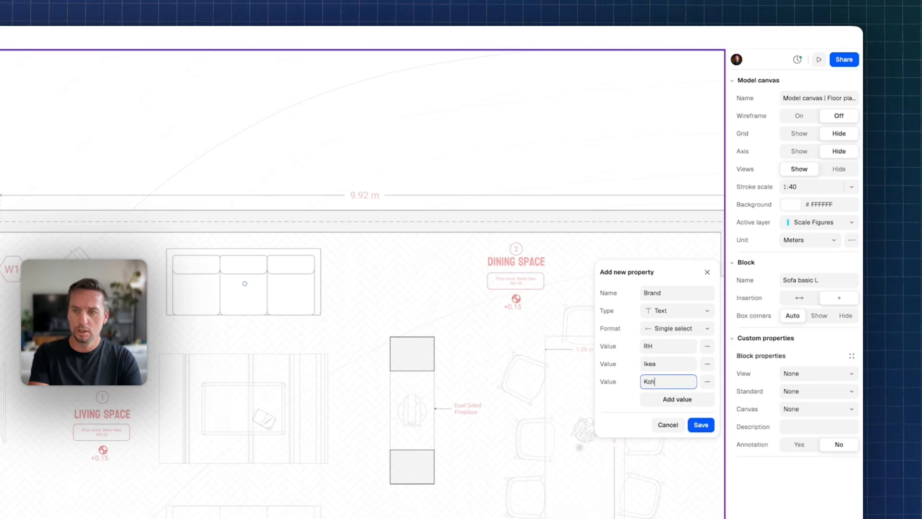
text(ler)
click(702, 426)
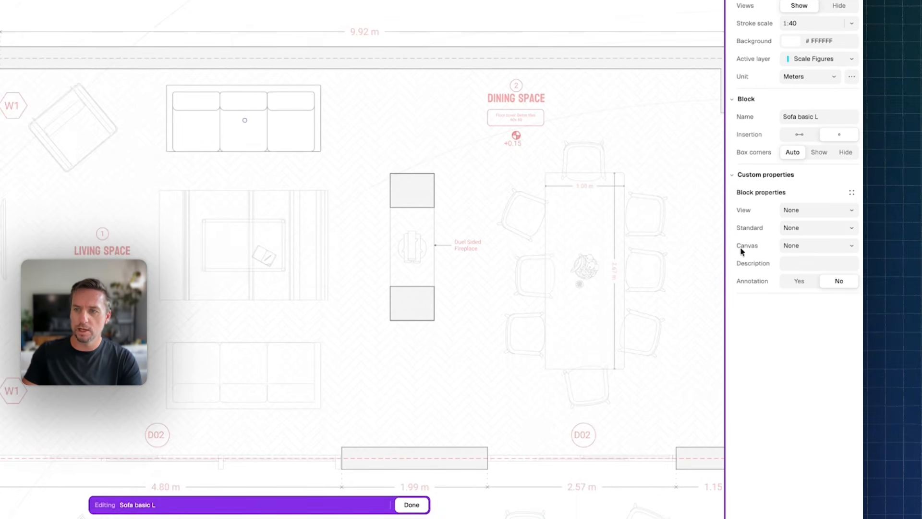
Step: Assign the Brand, Category and Price properties to the Sofa basic L block
click(852, 193)
click(605, 112)
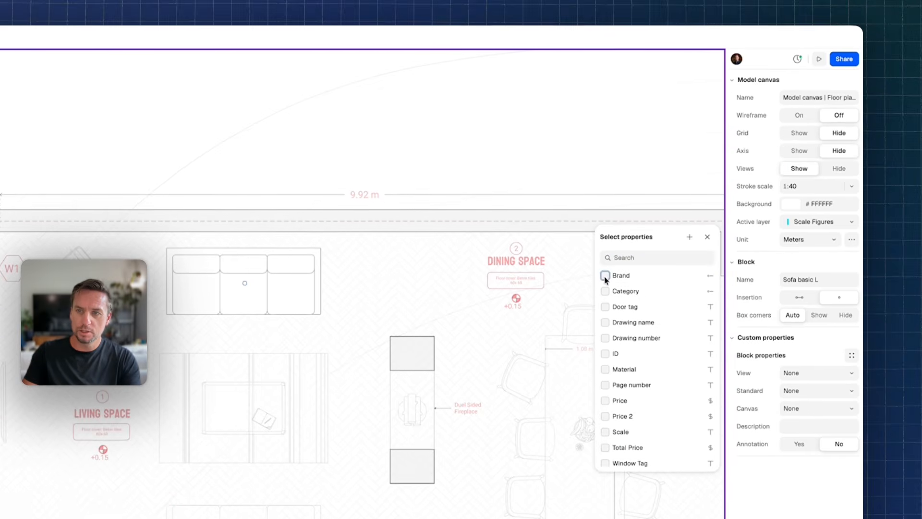
click(605, 292)
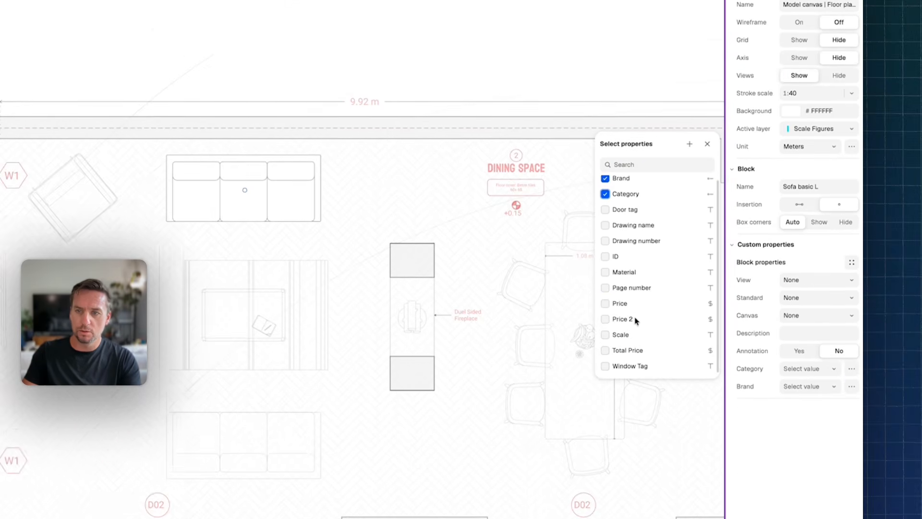
click(605, 239)
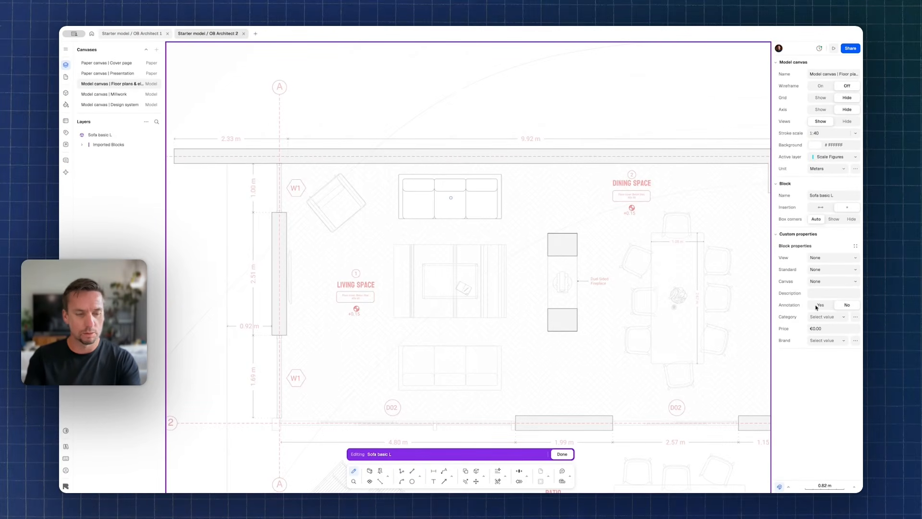
Step: Set the sofa block's category to Furniture, its price to €800.00 and its brand to RH
click(838, 317)
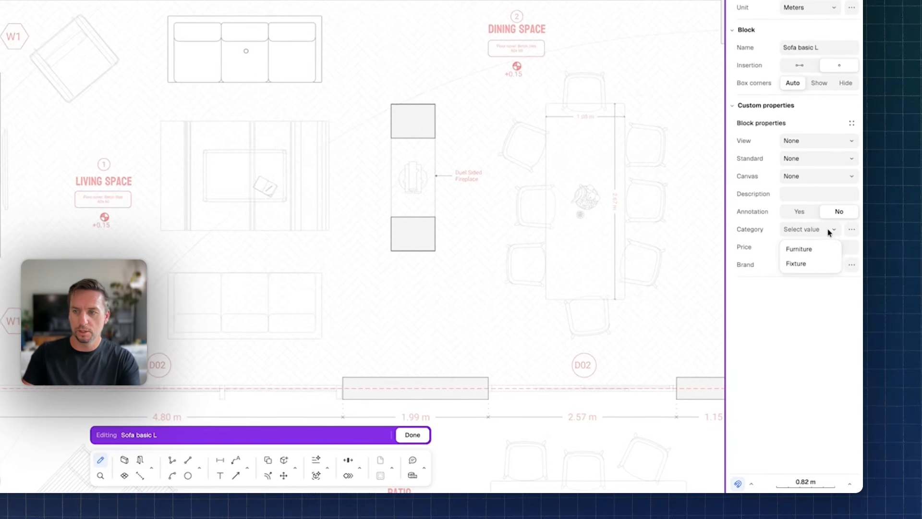
click(808, 250)
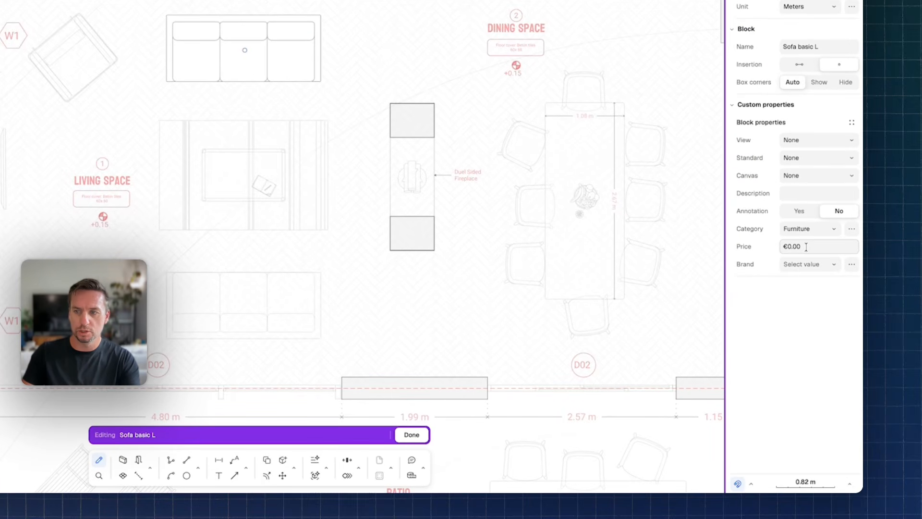
click(811, 248)
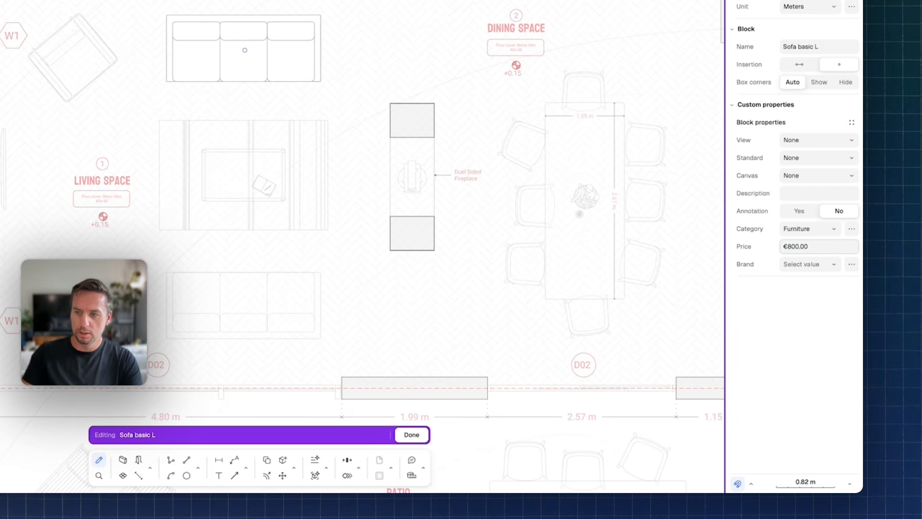
click(817, 264)
click(811, 285)
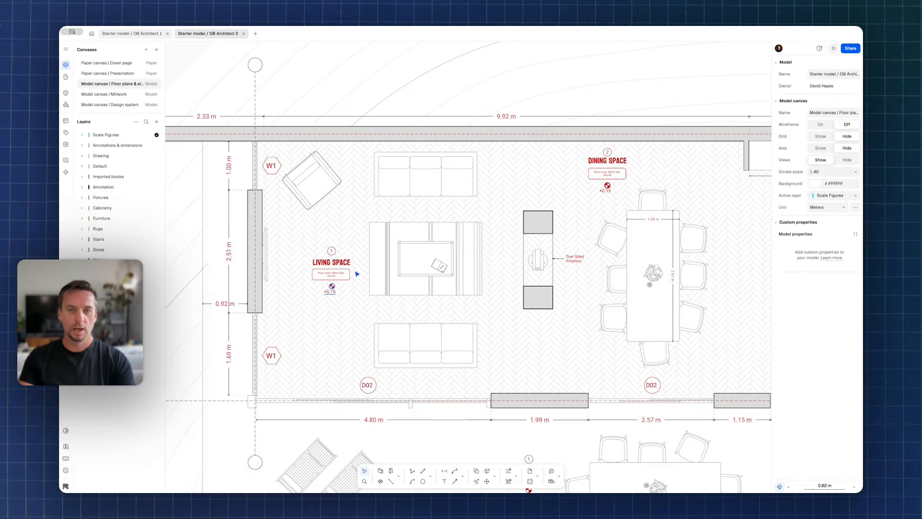
Step: Select the other sofa instance in the living space, below the coffee table, to check its instance properties
click(509, 149)
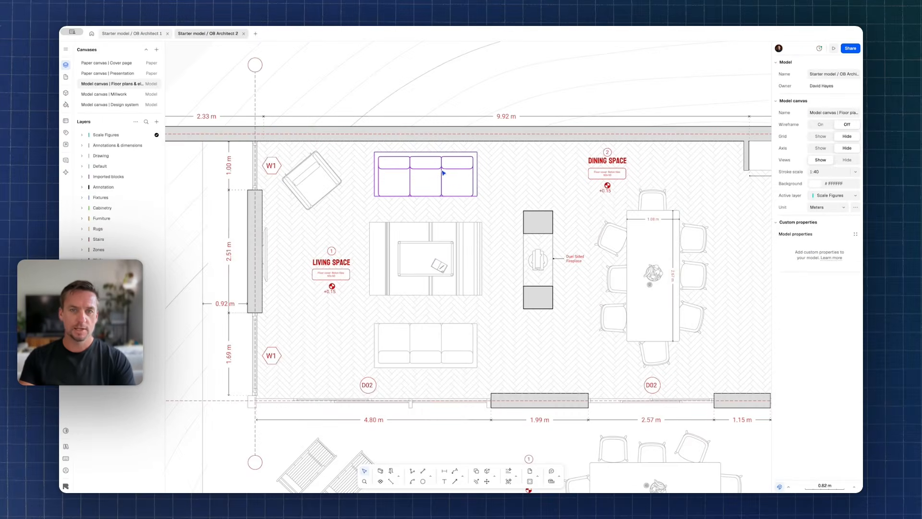
click(435, 349)
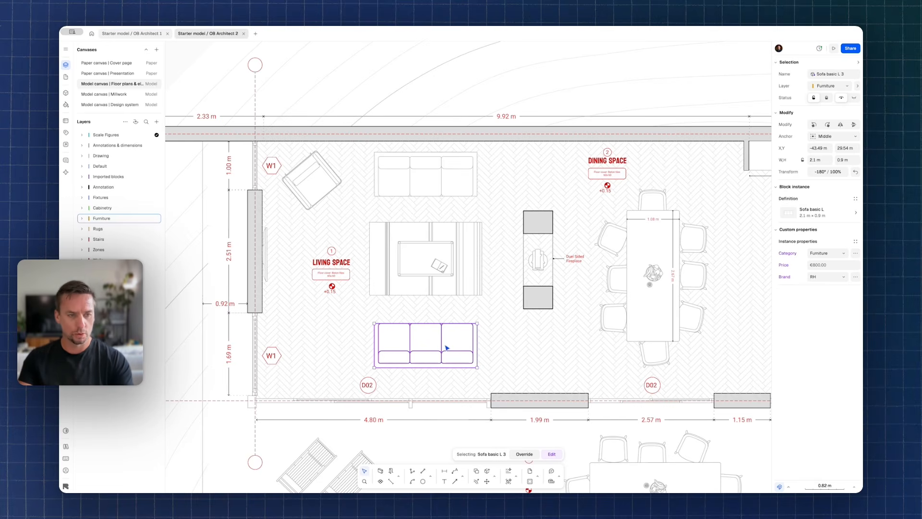
Step: Open the Square sink M block in the kitchen for editing and assign it the Brand, Category and Price properties
middle_drag(713, 241, 484, 254)
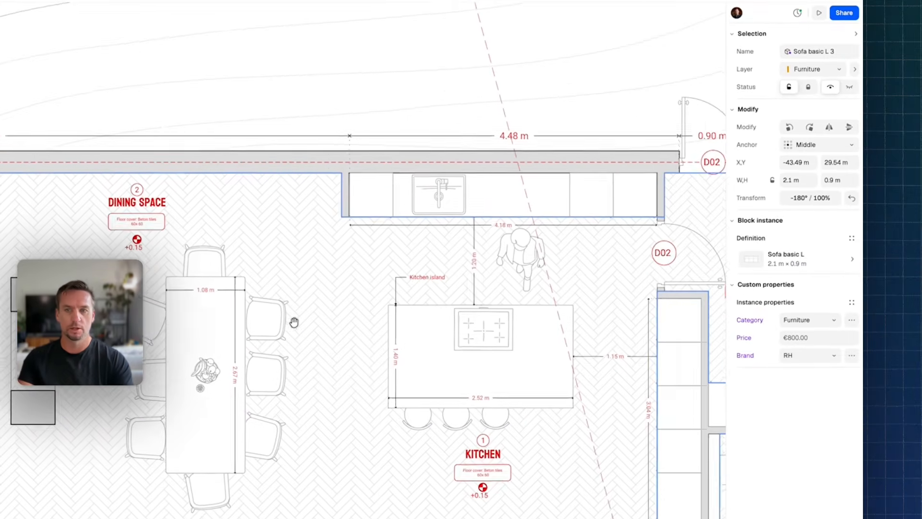
middle_drag(294, 322, 289, 325)
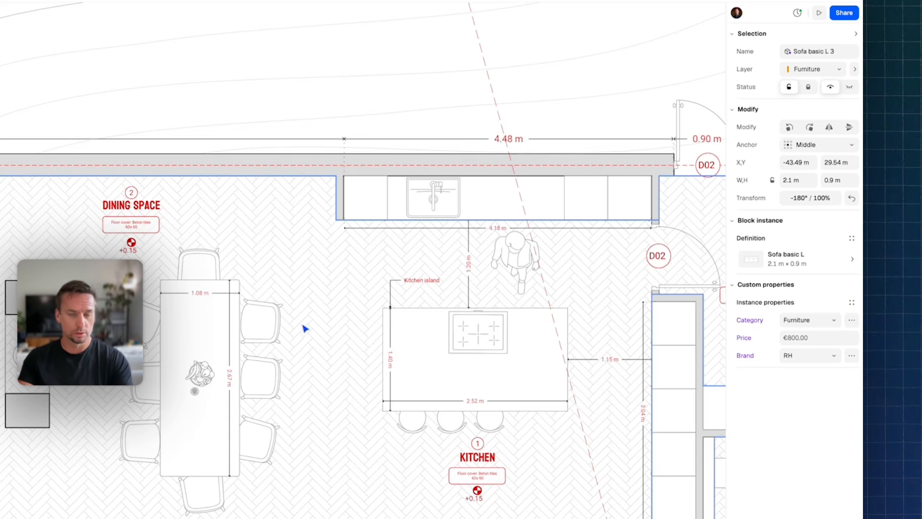
click(430, 194)
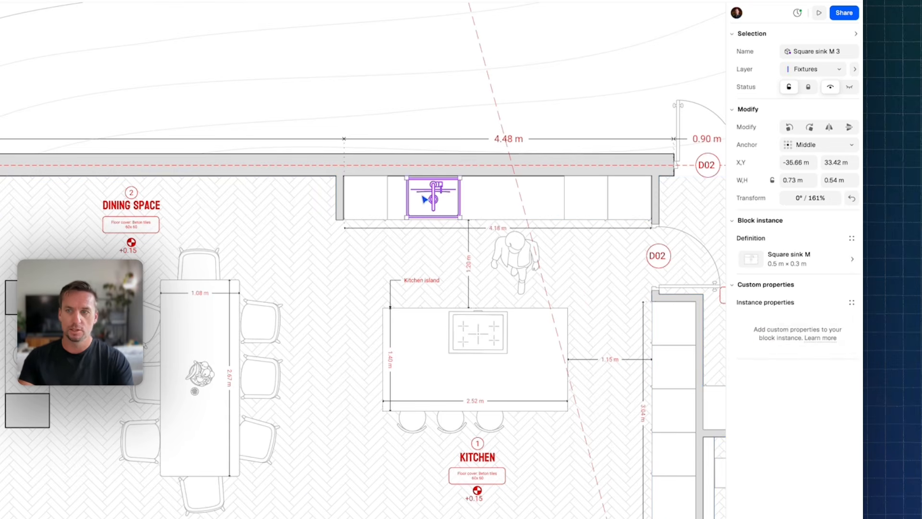
double_click(424, 197)
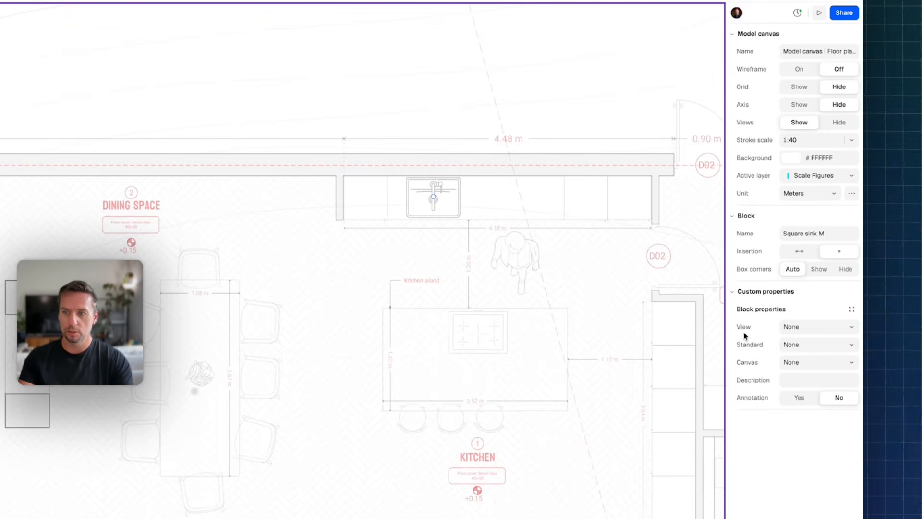
click(852, 309)
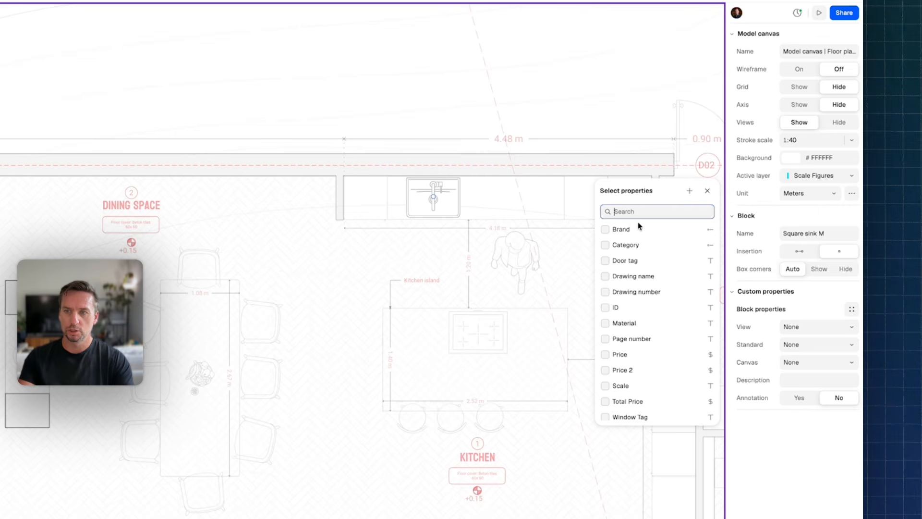
click(605, 229)
click(606, 245)
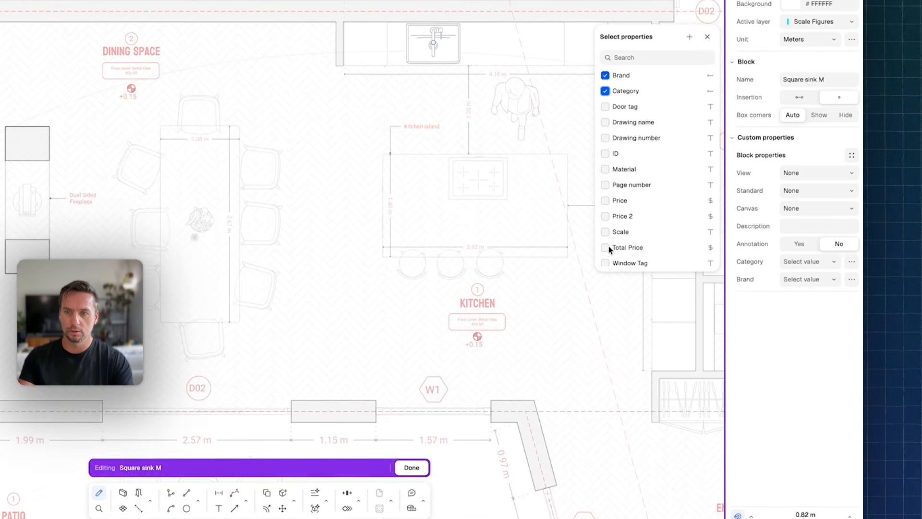
click(606, 193)
click(779, 345)
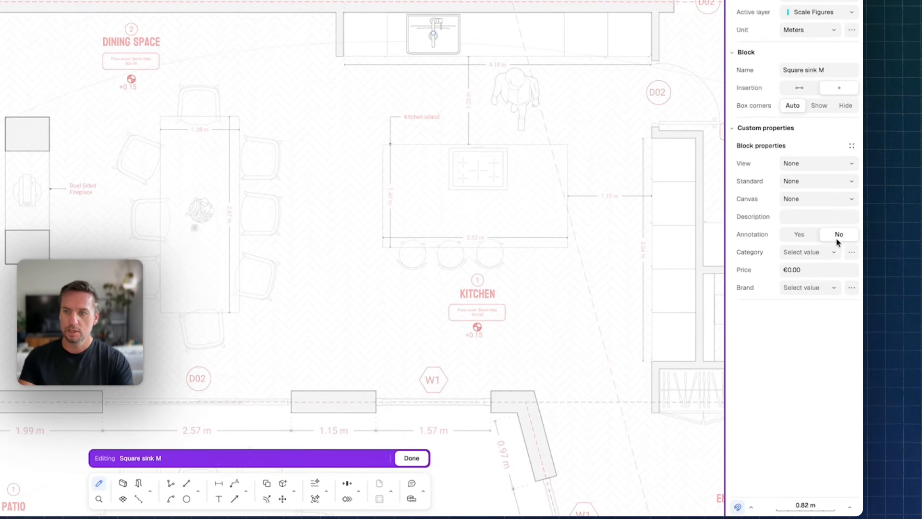
Step: Set the sink block's category to Fixture and finish editing the block
click(824, 253)
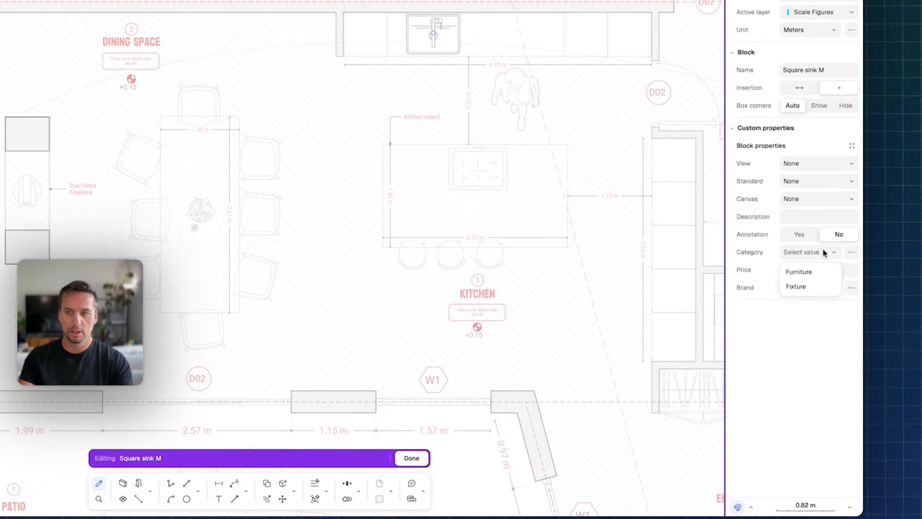
click(802, 287)
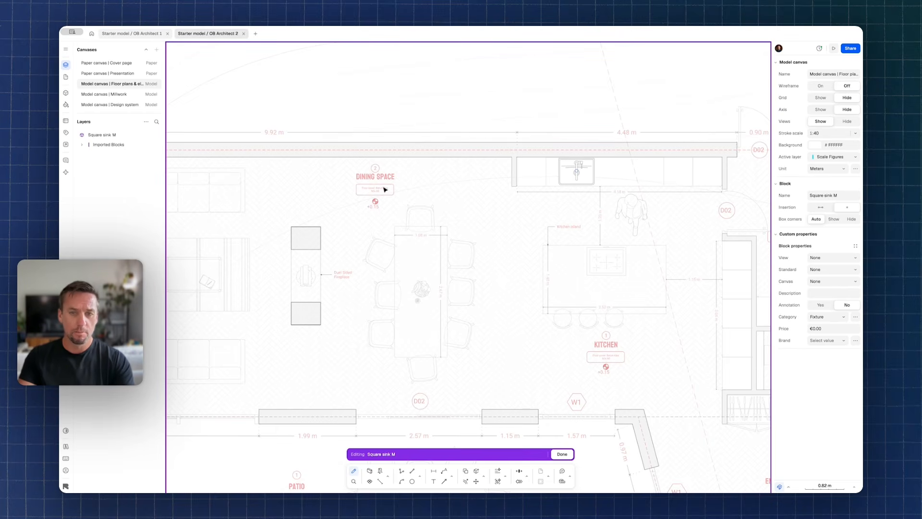
scroll(366, 189, left, 3)
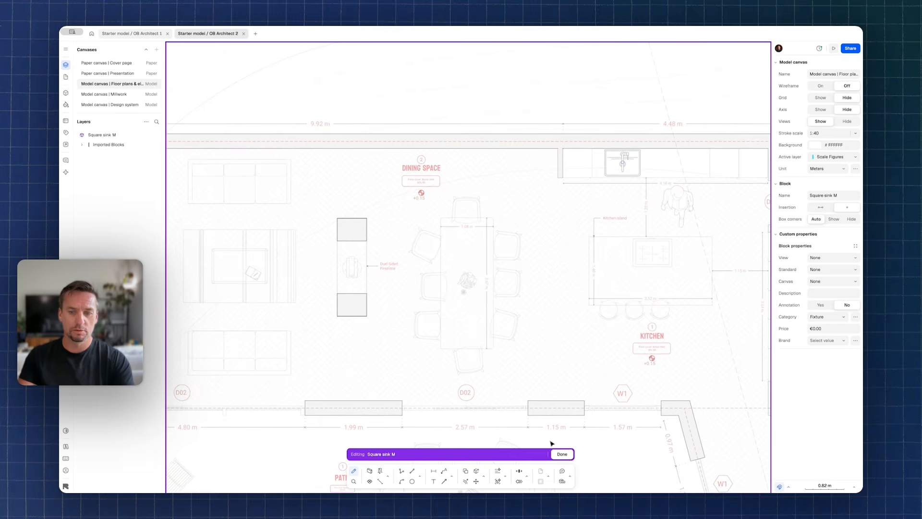
click(562, 454)
scroll(653, 163, left, 2)
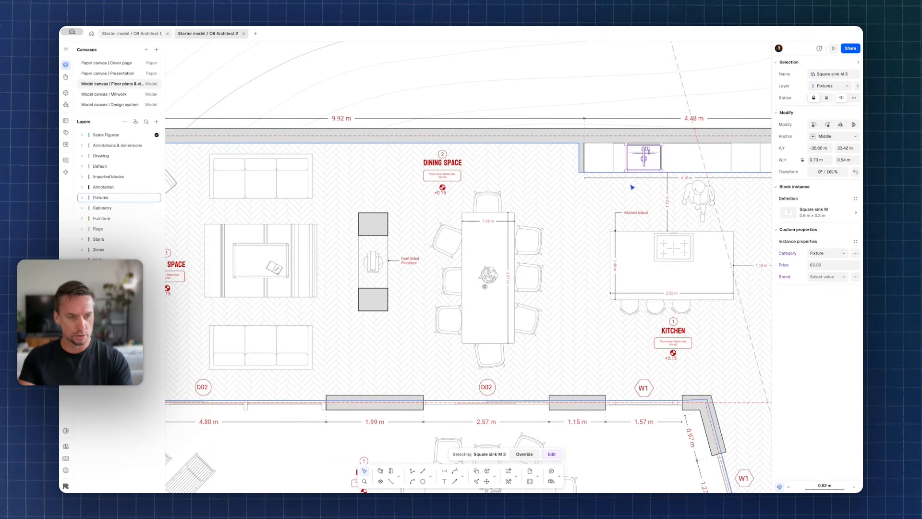
scroll(288, 259, left, 5)
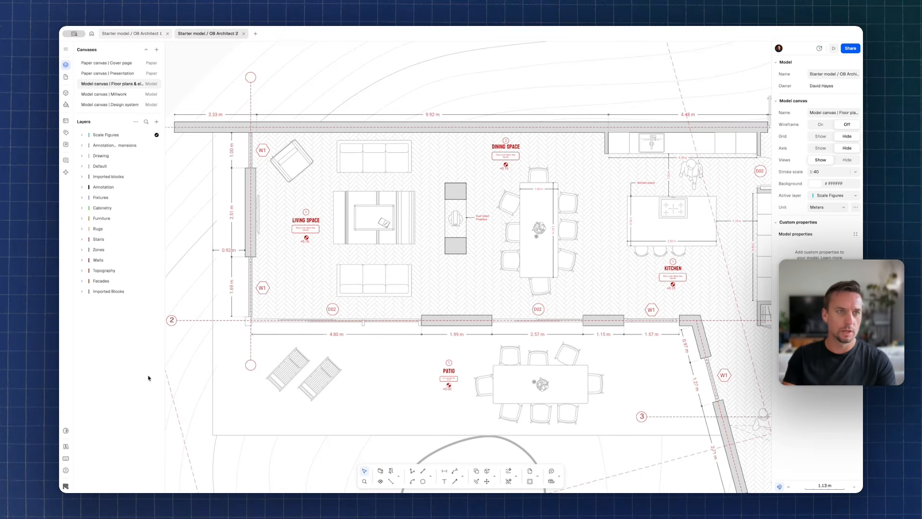
Step: Create a new custom table for the floor plan model
click(66, 121)
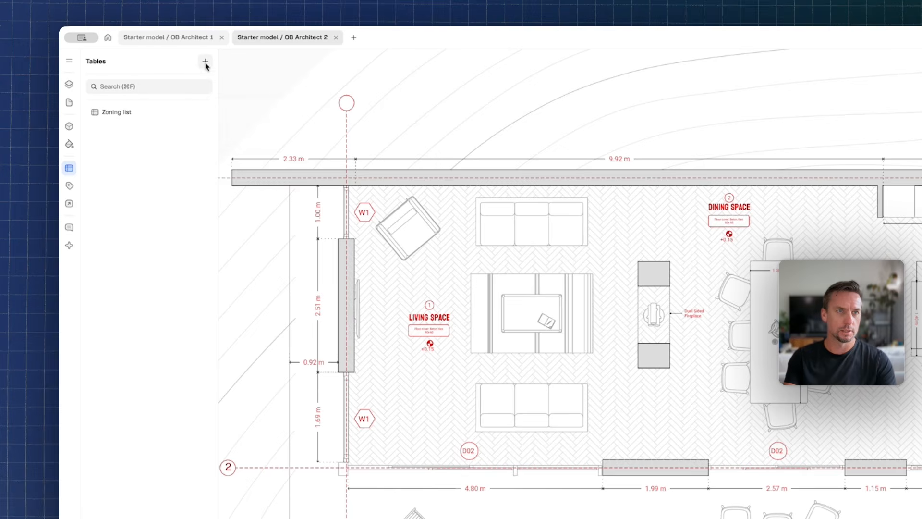
click(206, 62)
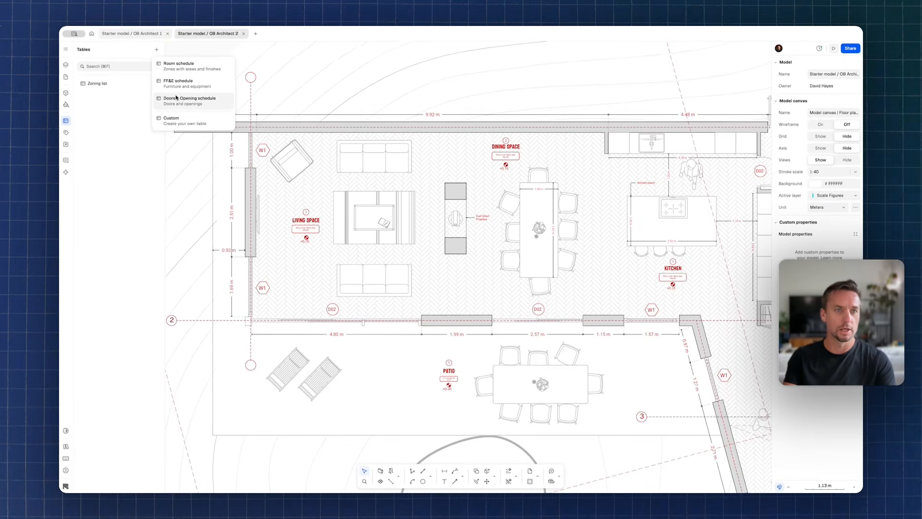
click(172, 120)
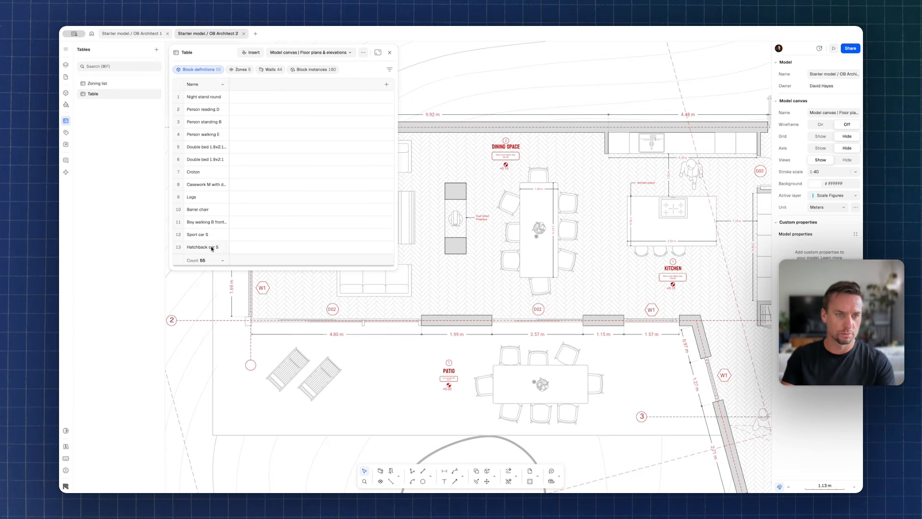
scroll(210, 184, down, 1)
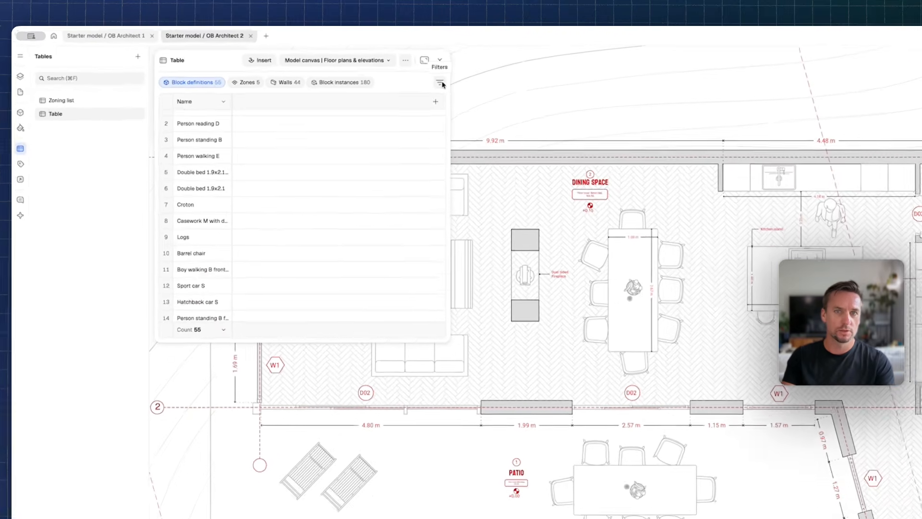
Step: Filter the new table to items whose Category equals Furniture and save the filter
click(389, 70)
click(593, 116)
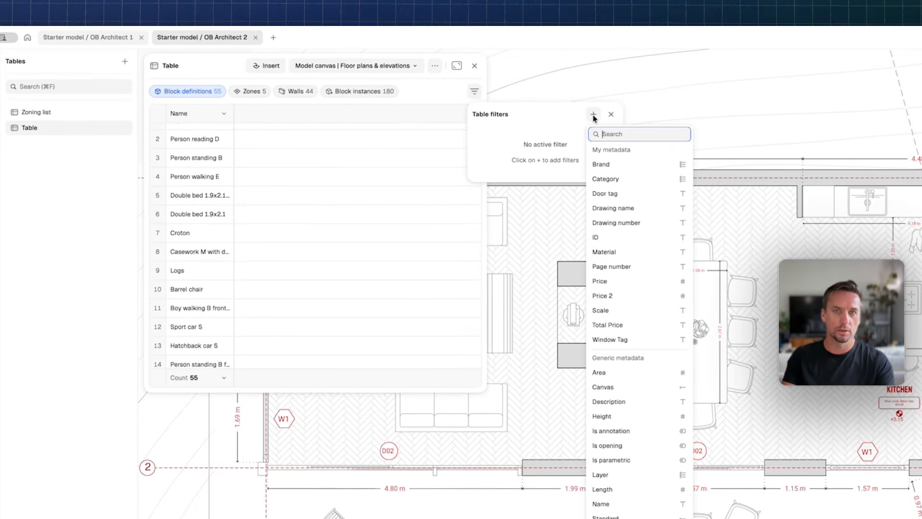
click(642, 181)
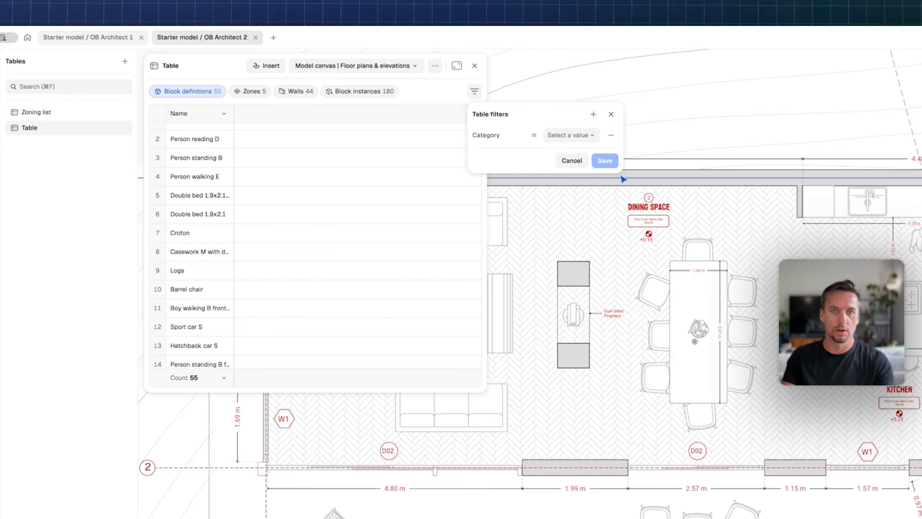
click(594, 136)
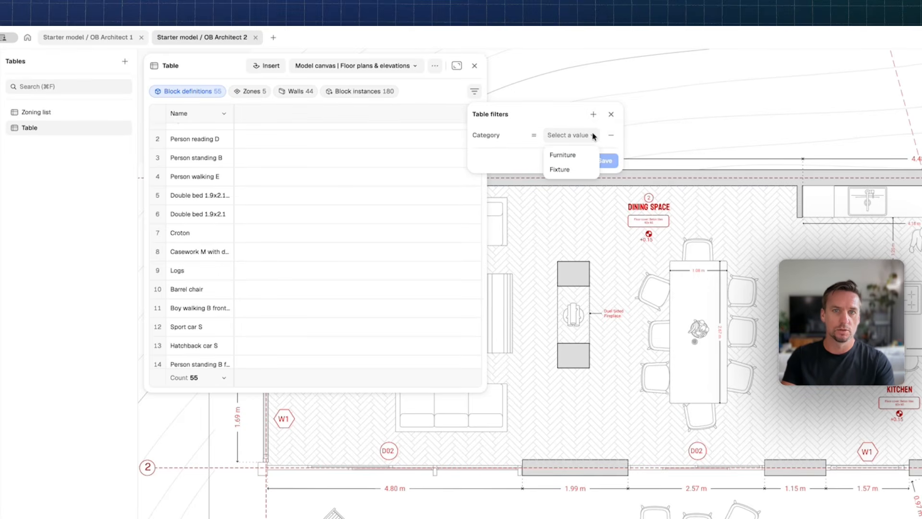
click(571, 157)
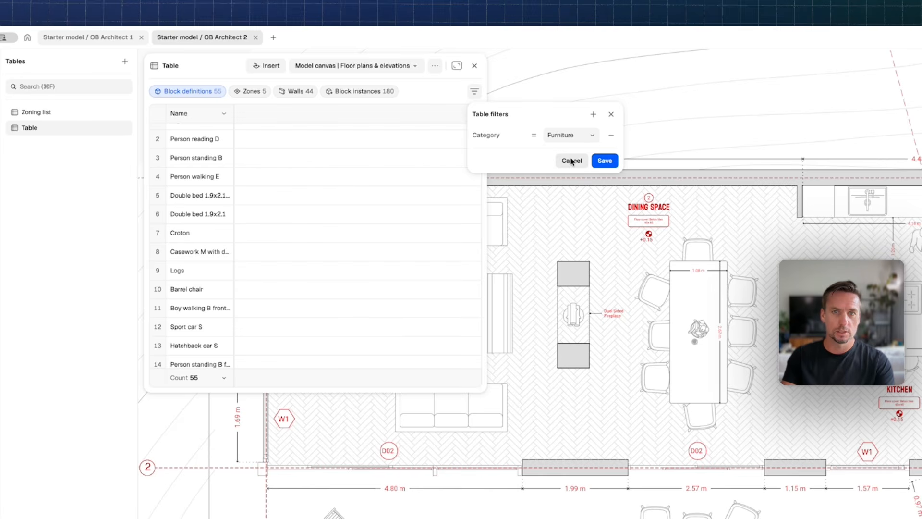
click(607, 160)
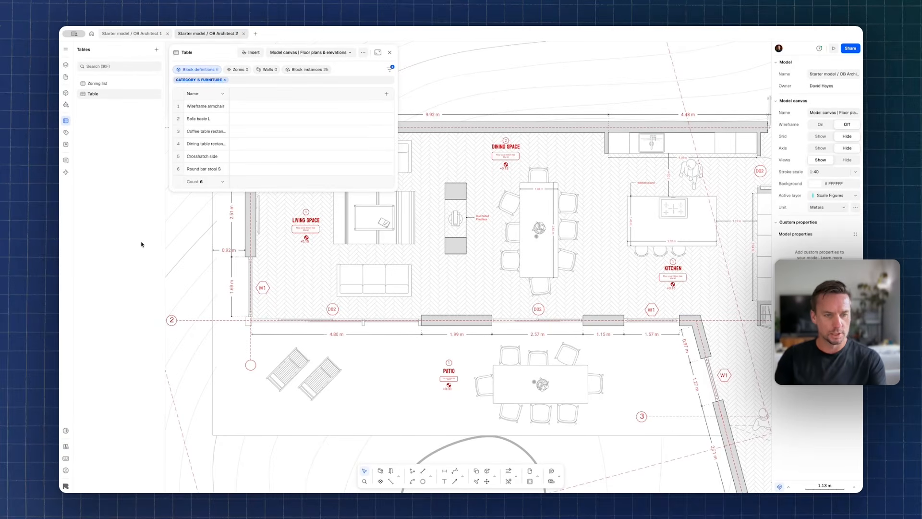
Step: Rename the table as Furniture Schedule
double_click(203, 56)
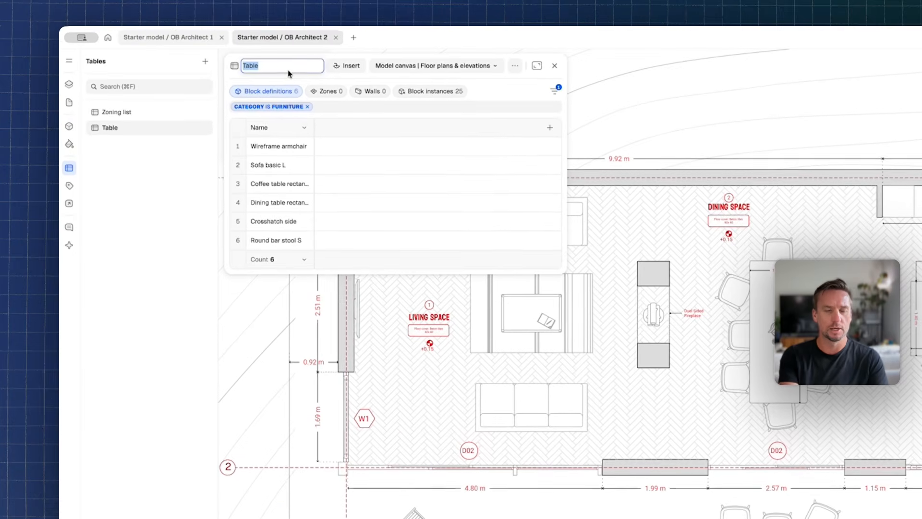
text(Furniture S)
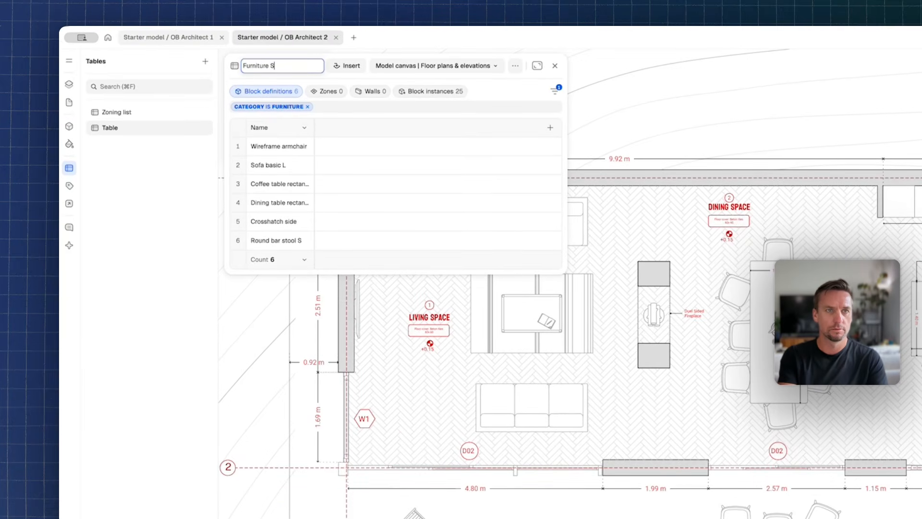
text(chedule)
key(Return)
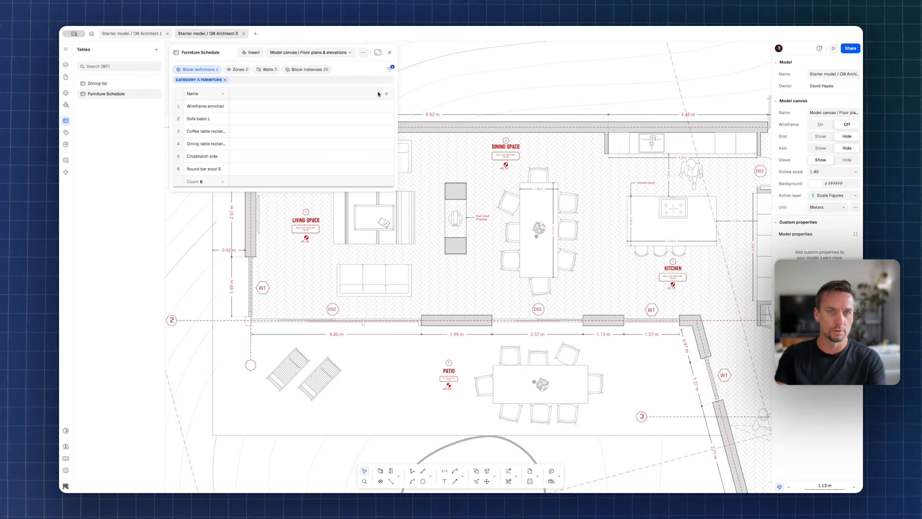
Step: Add Preview and Brand columns to the Furniture Schedule table
click(386, 94)
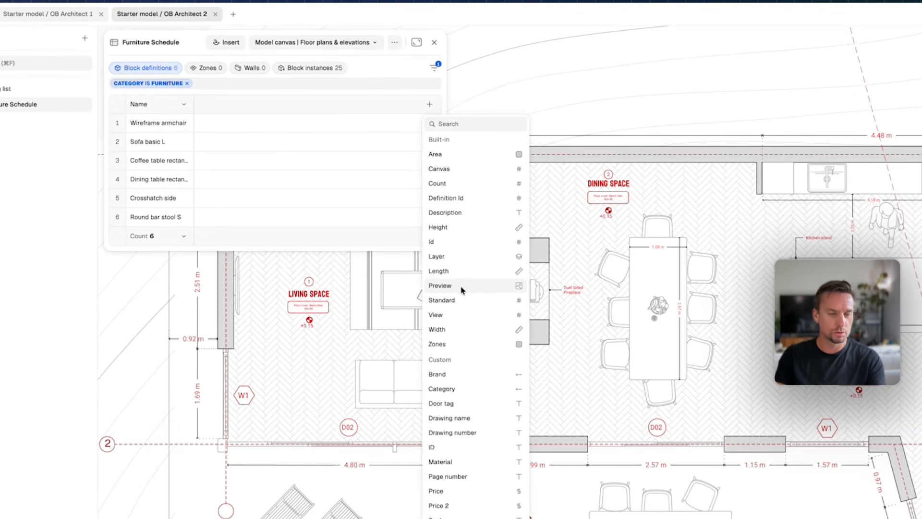
click(460, 288)
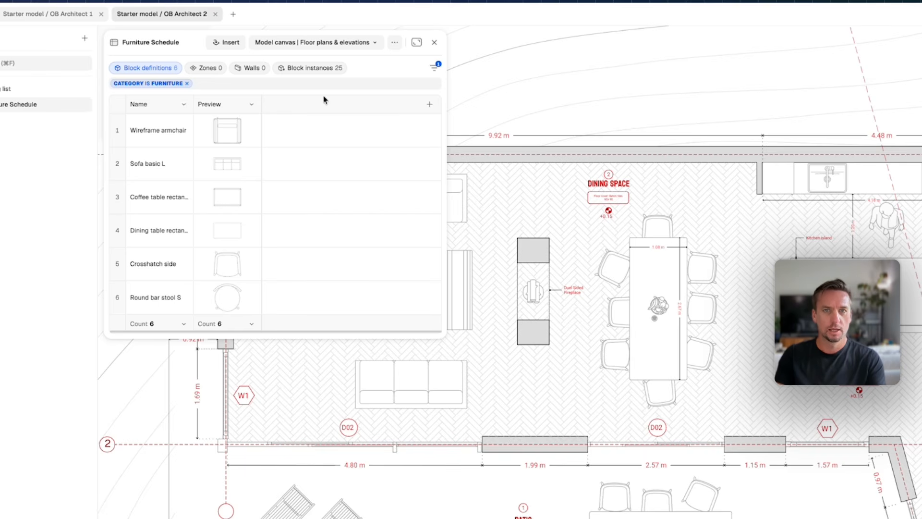
click(429, 104)
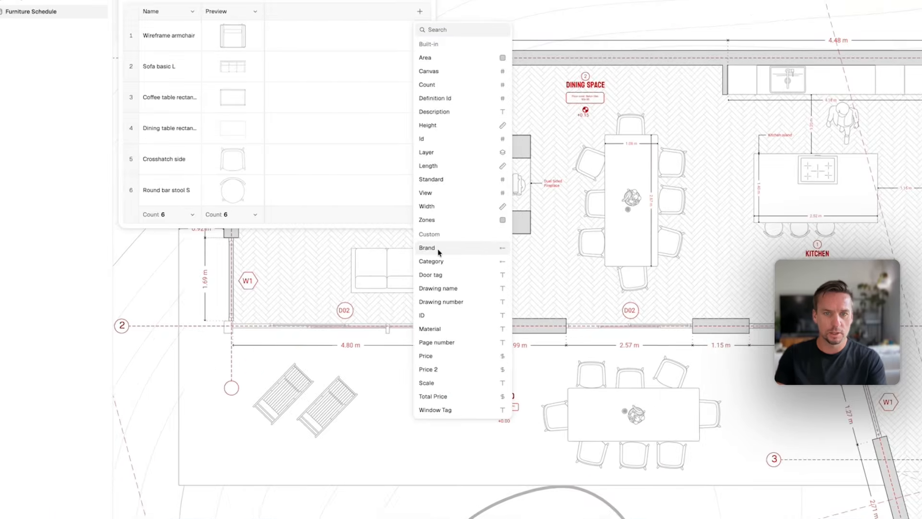
click(438, 253)
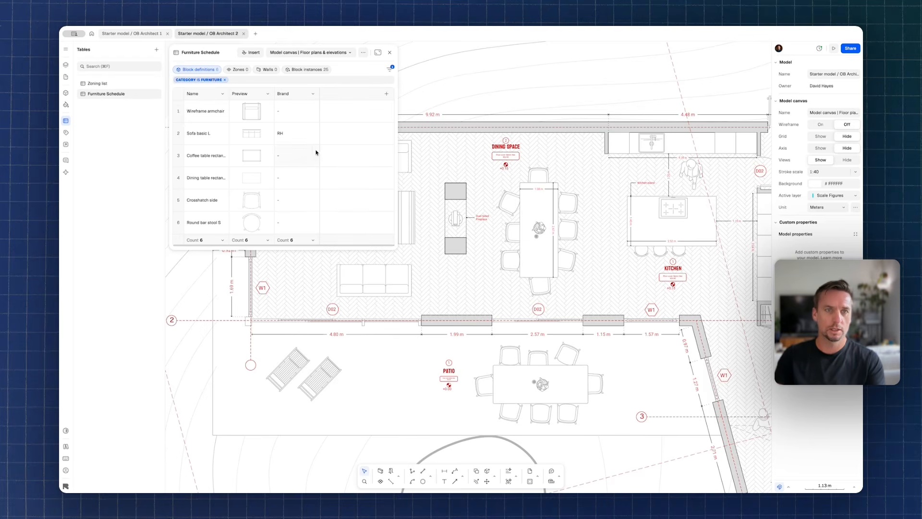
Step: Set the Wireframe armchair's brand to Ikea in the schedule and add a Price column
click(294, 111)
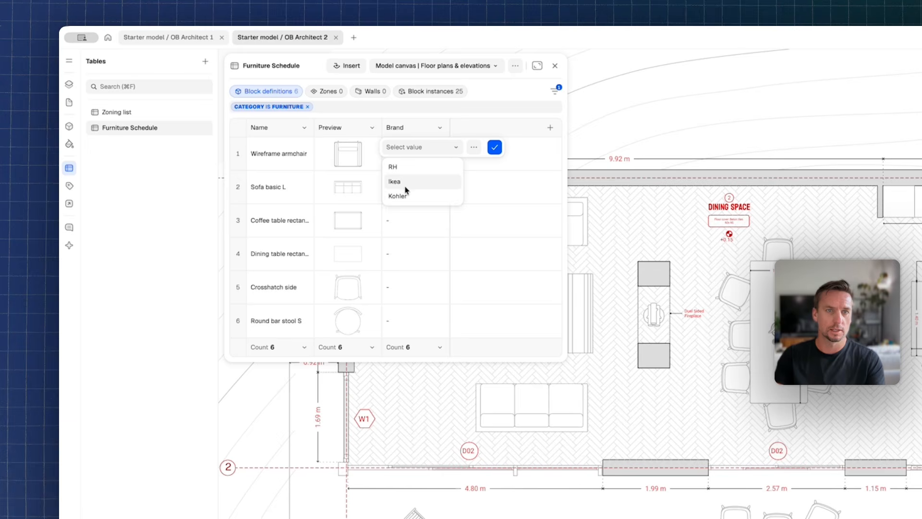
click(405, 185)
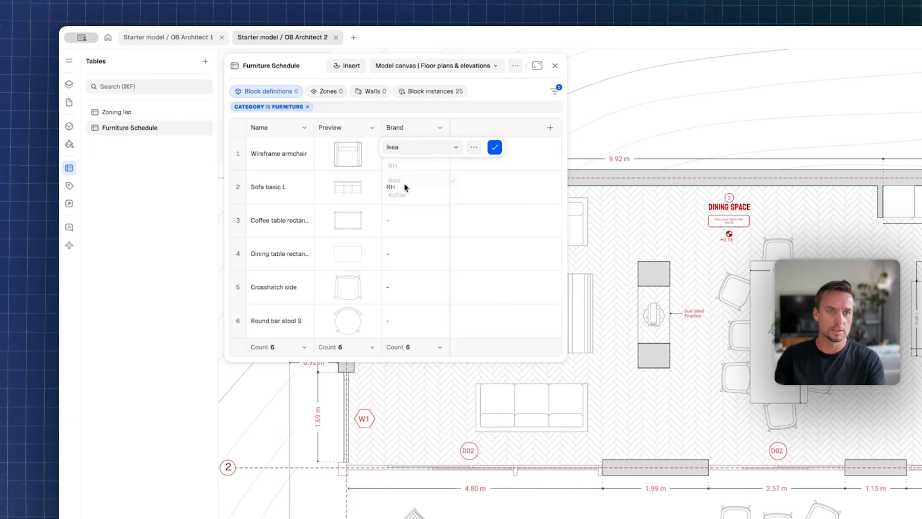
click(494, 147)
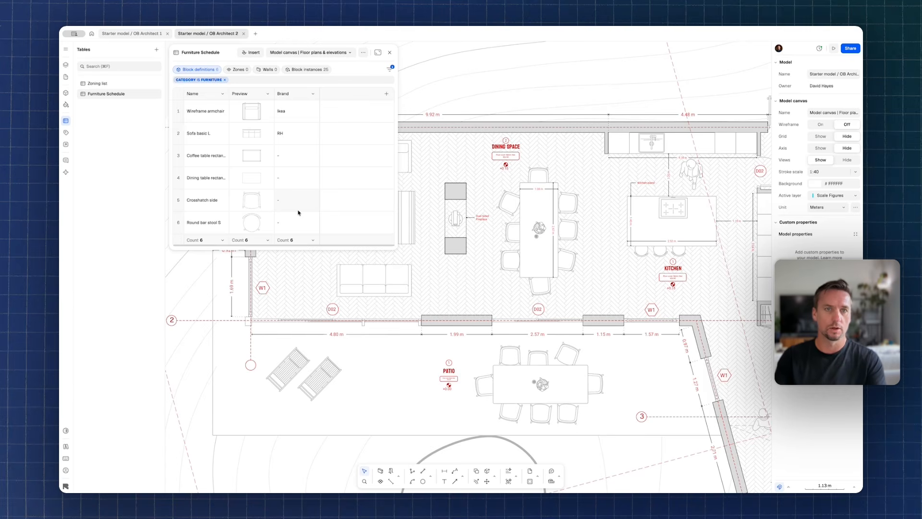
click(386, 93)
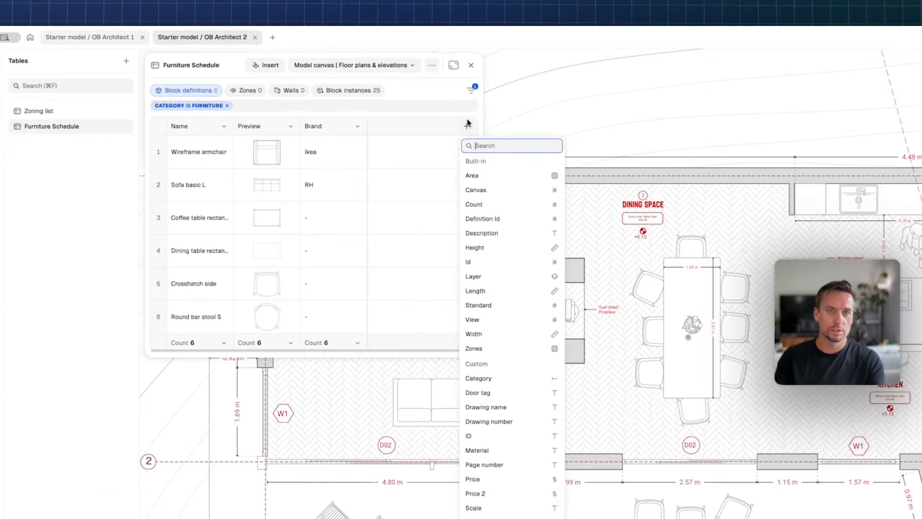
click(474, 479)
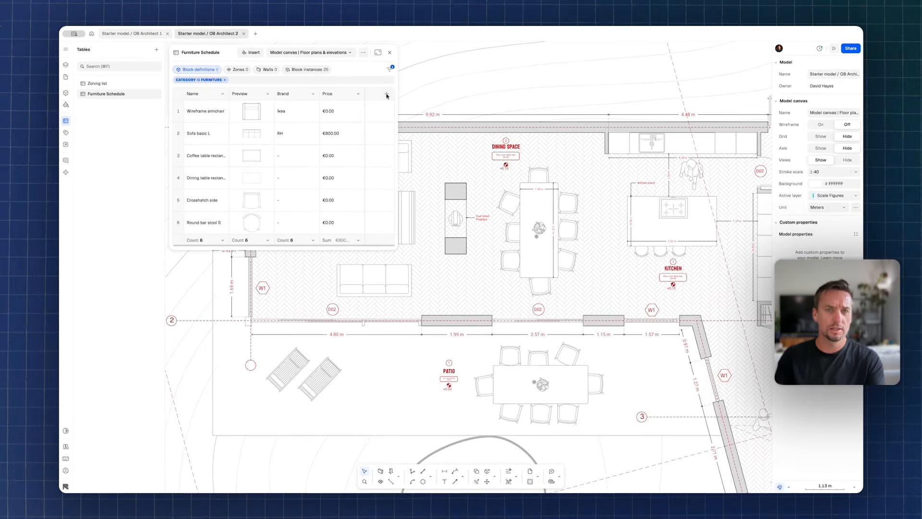
Step: Add the built-in Count column to the Furniture Schedule table
click(387, 95)
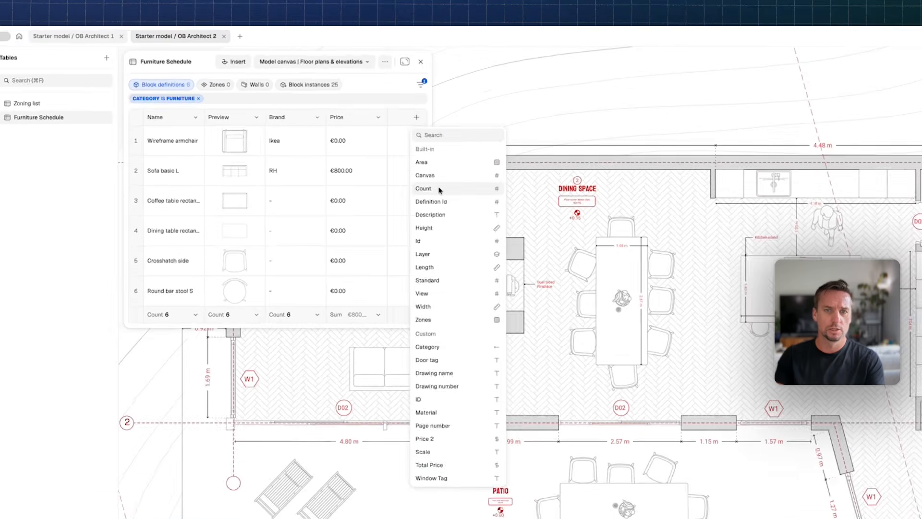
click(439, 189)
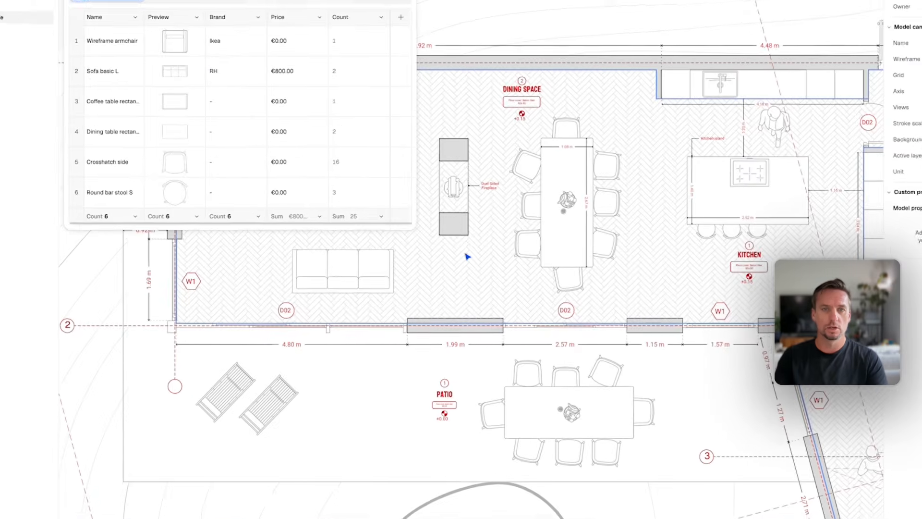
Step: Duplicate the upper sofa in the living space of the floor plan
middle_drag(469, 269, 646, 280)
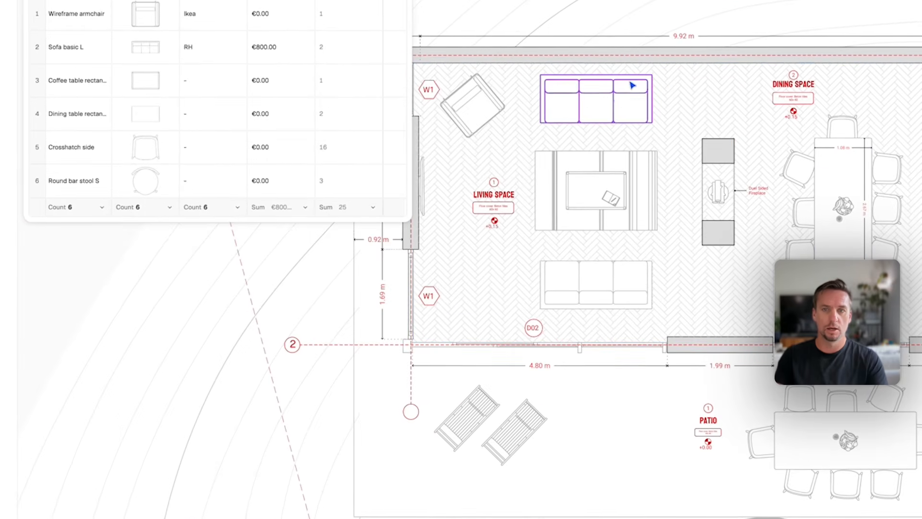
click(605, 103)
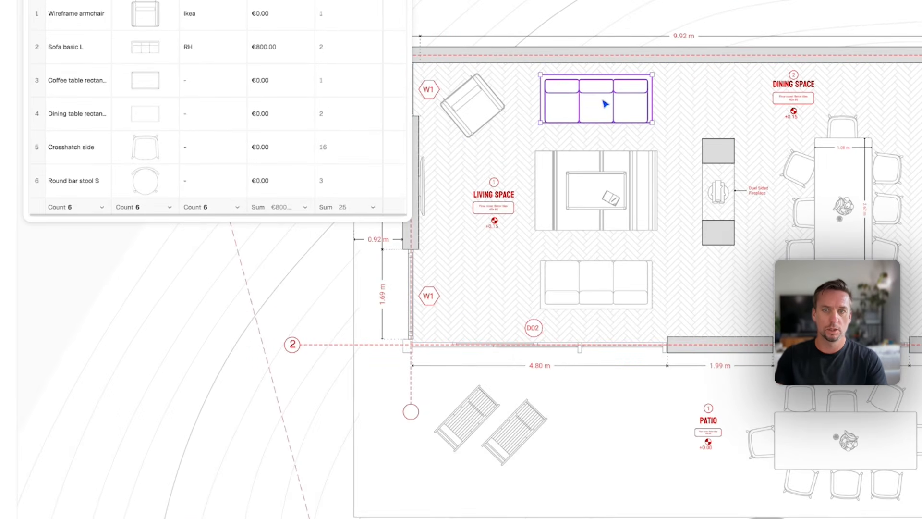
alt+drag(605, 104, 510, 167)
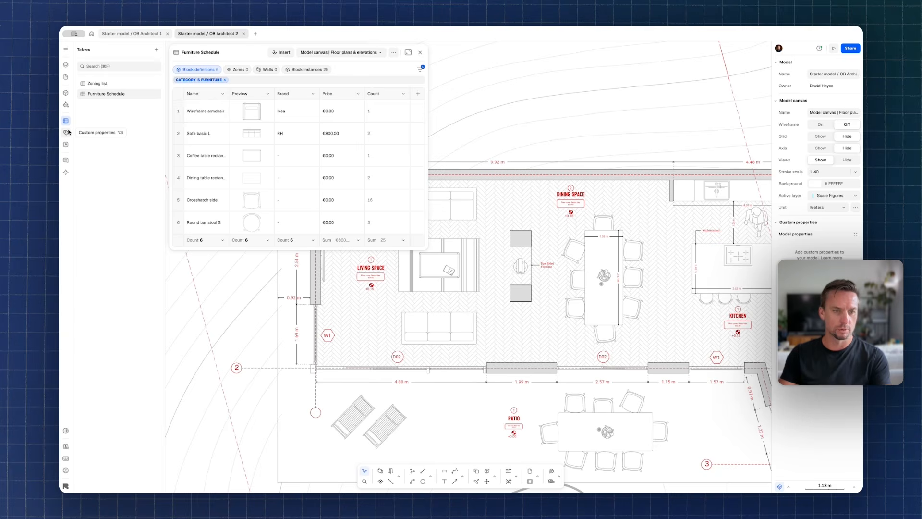
Step: Start a new custom property named Total with type Price (€) and the Formula format
click(66, 132)
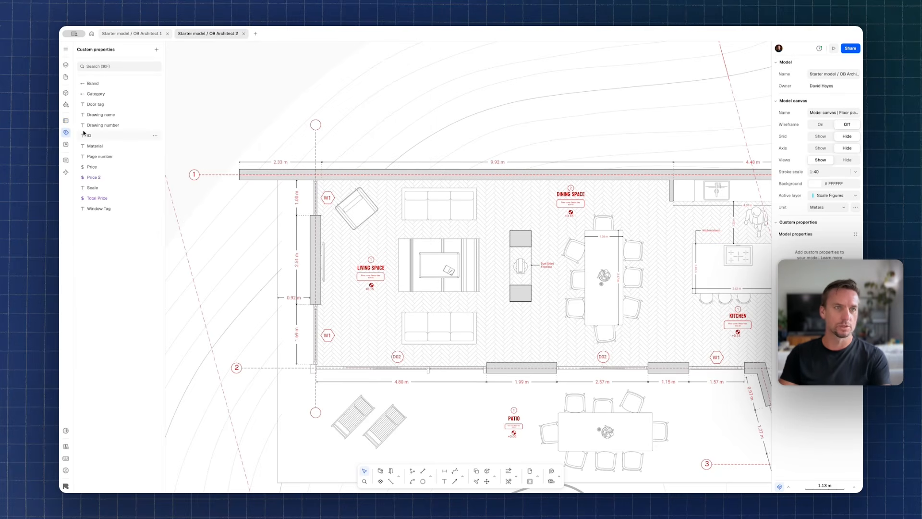
click(156, 50)
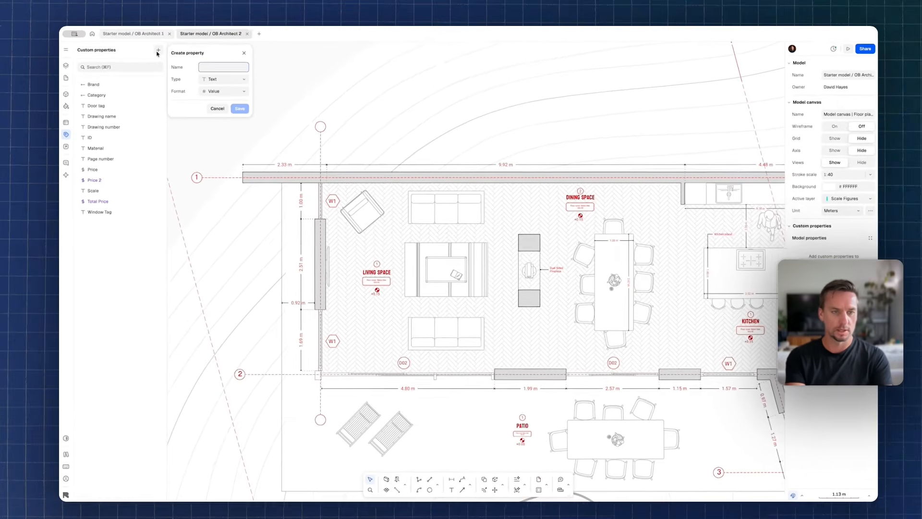
text(T)
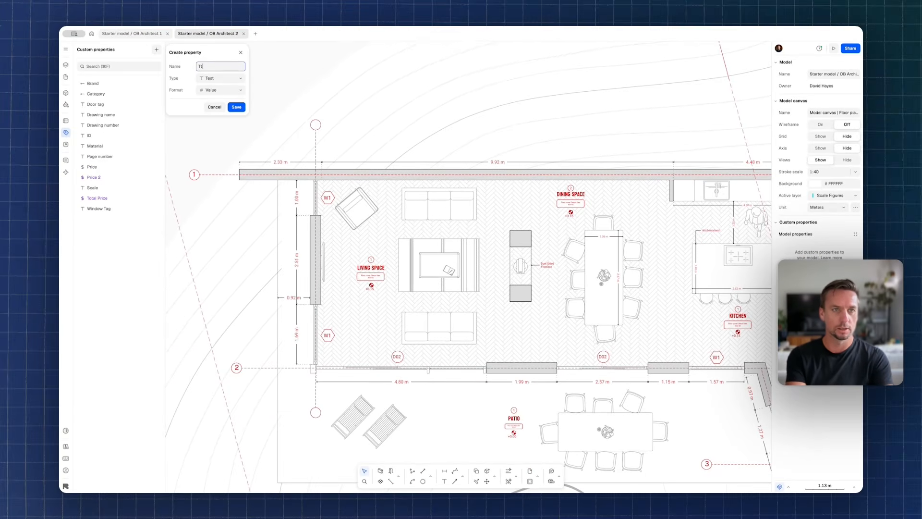
text(otal)
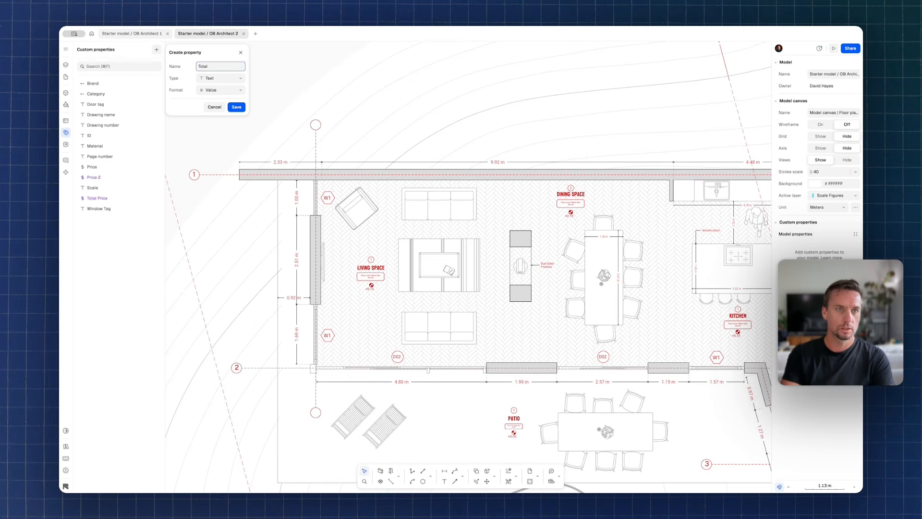
click(212, 80)
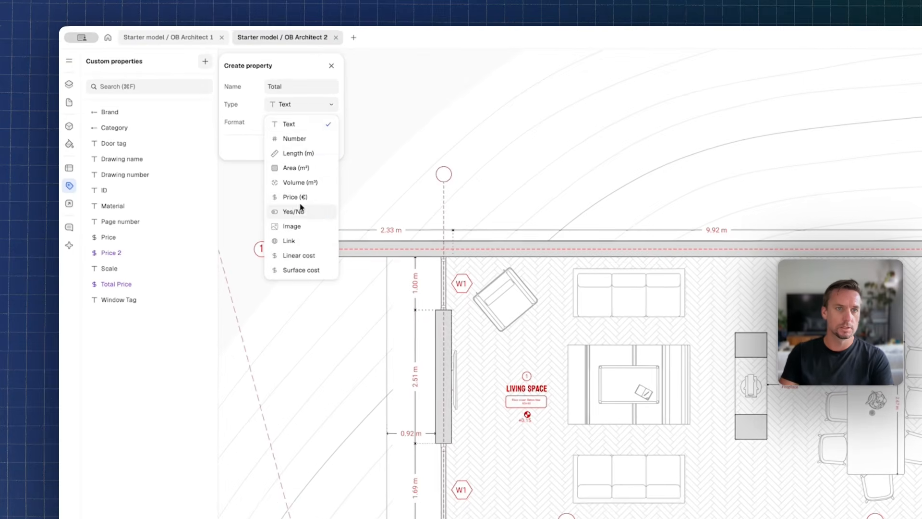
click(295, 197)
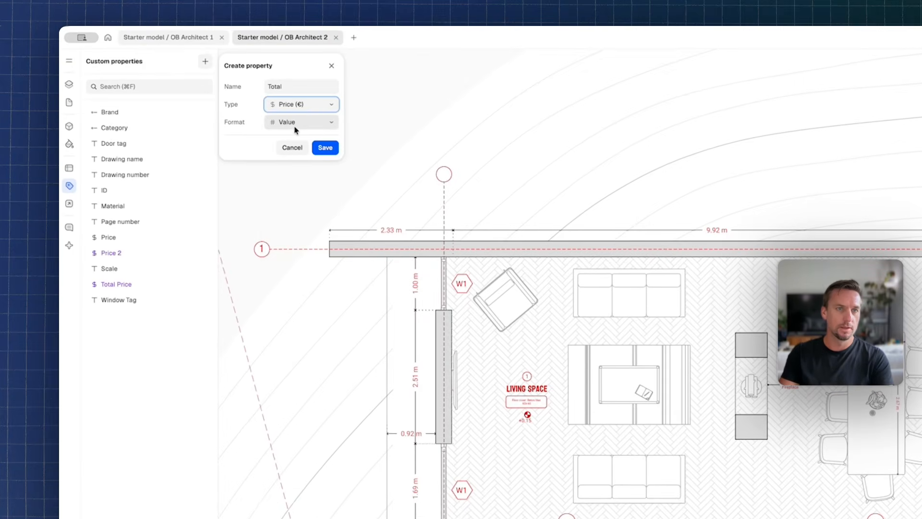
click(297, 123)
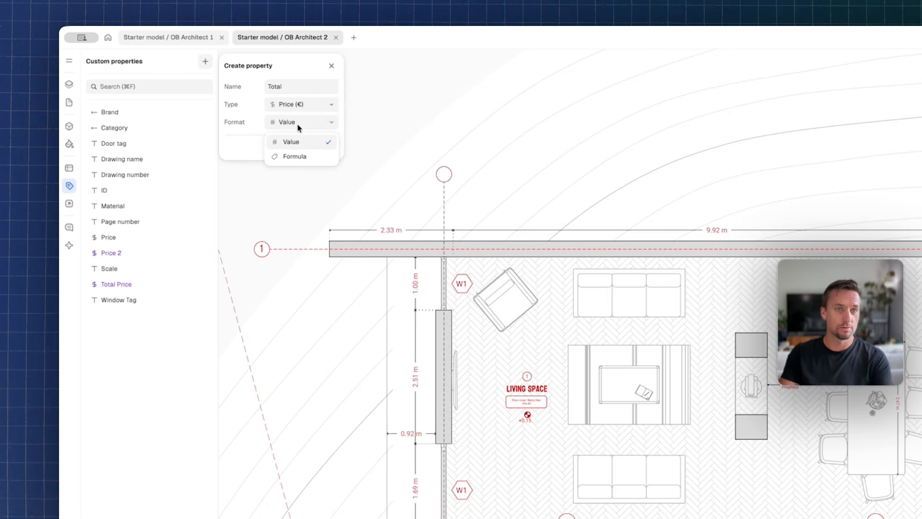
click(303, 156)
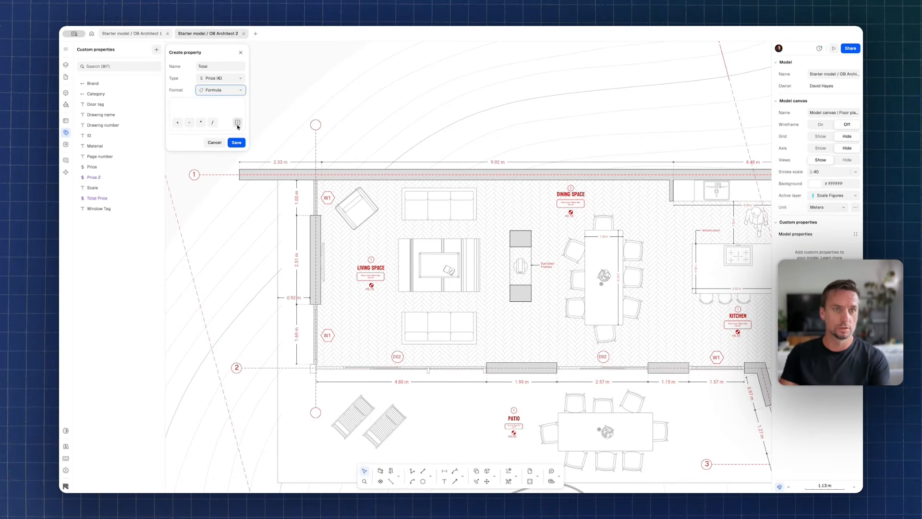
Step: Define the Total property's formula as Self.Price * Self.Count and save the property
click(237, 123)
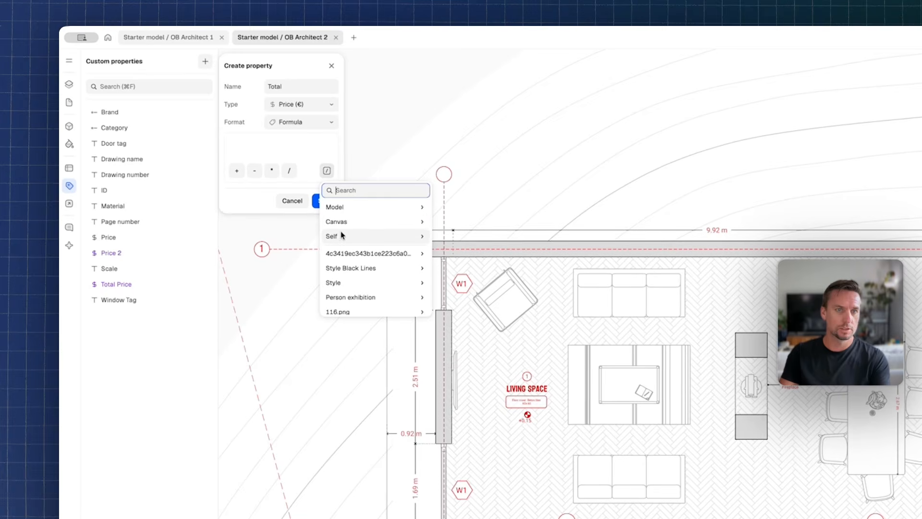
click(342, 236)
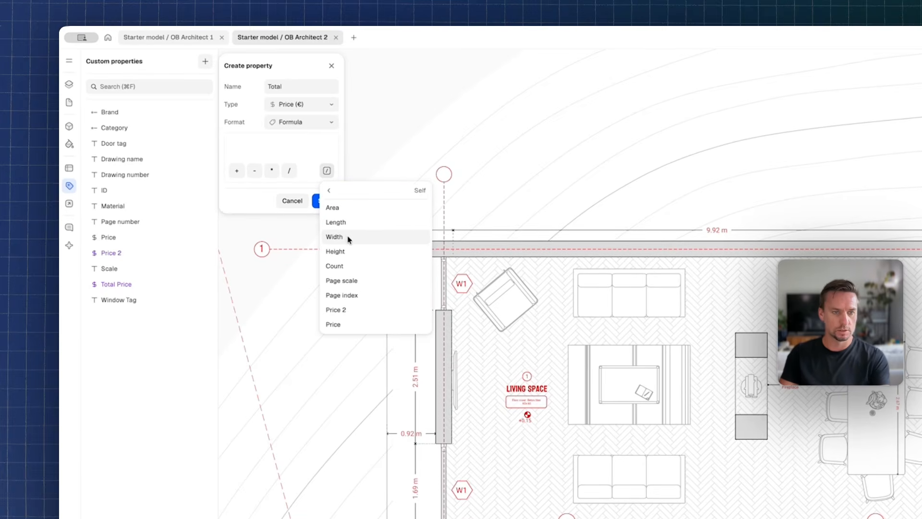
click(343, 324)
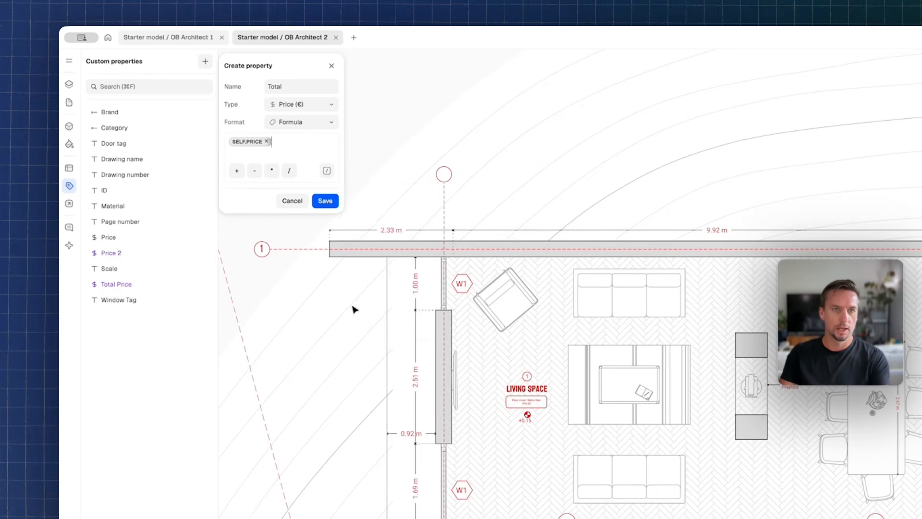
click(272, 171)
click(327, 171)
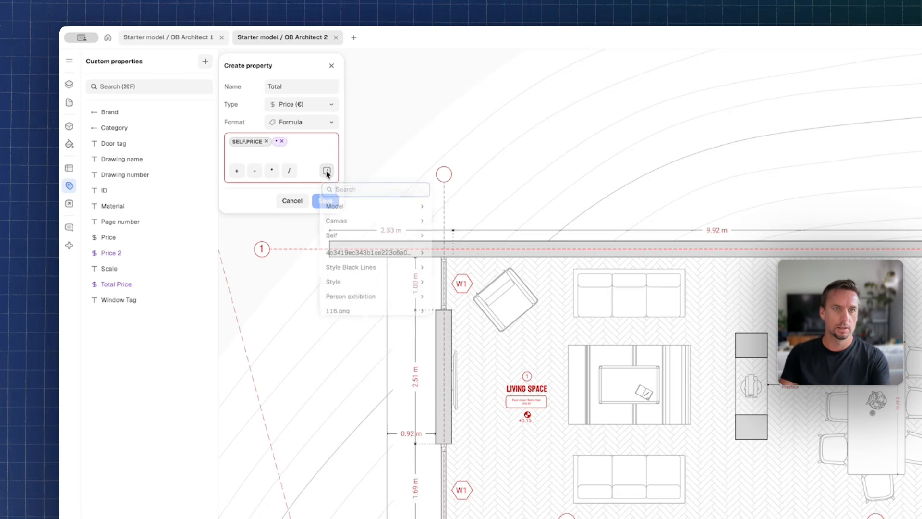
click(355, 235)
click(353, 267)
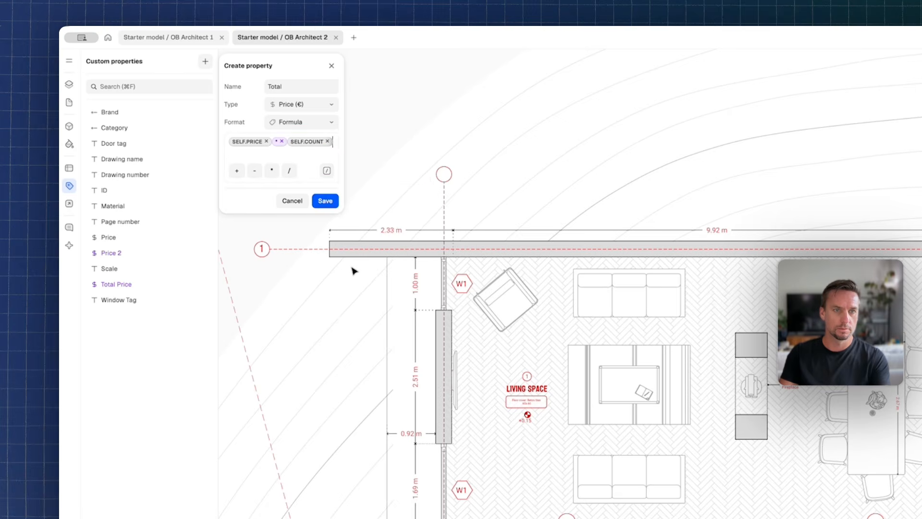
click(324, 202)
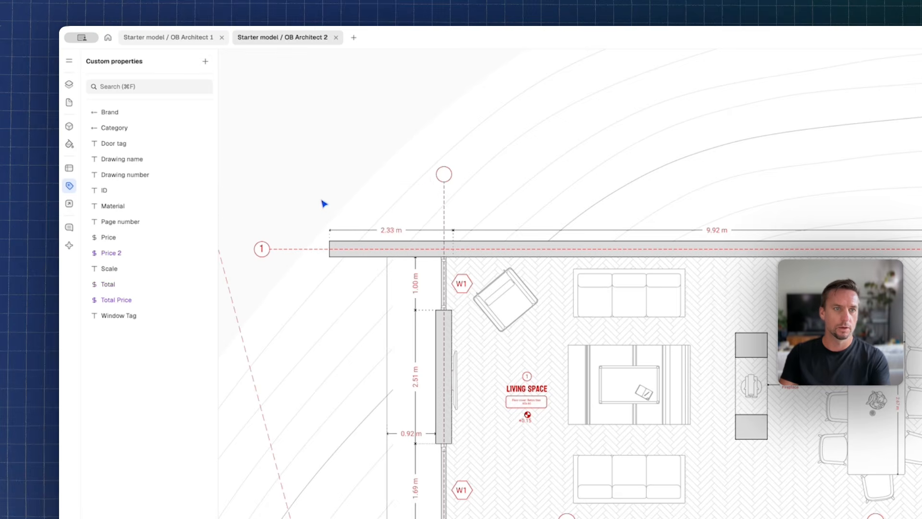
Step: Return to the Furniture Schedule table and add the custom Total column
click(70, 168)
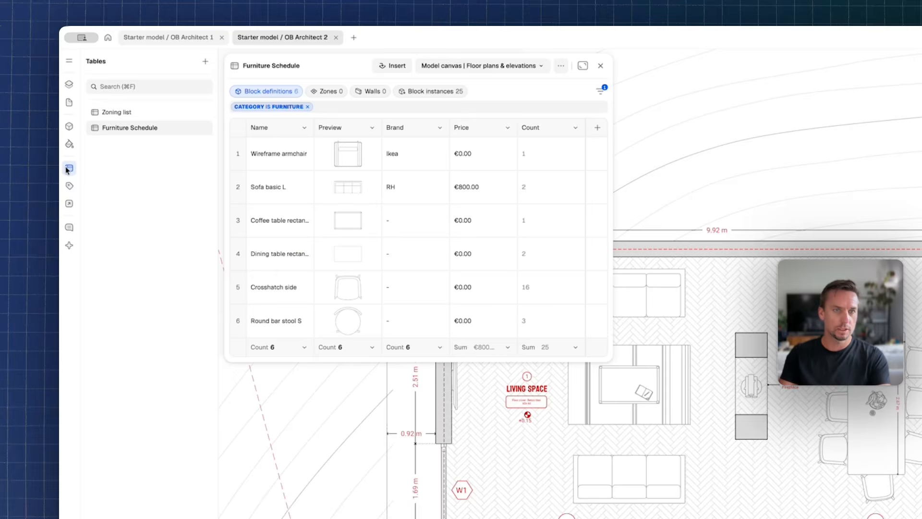
click(595, 129)
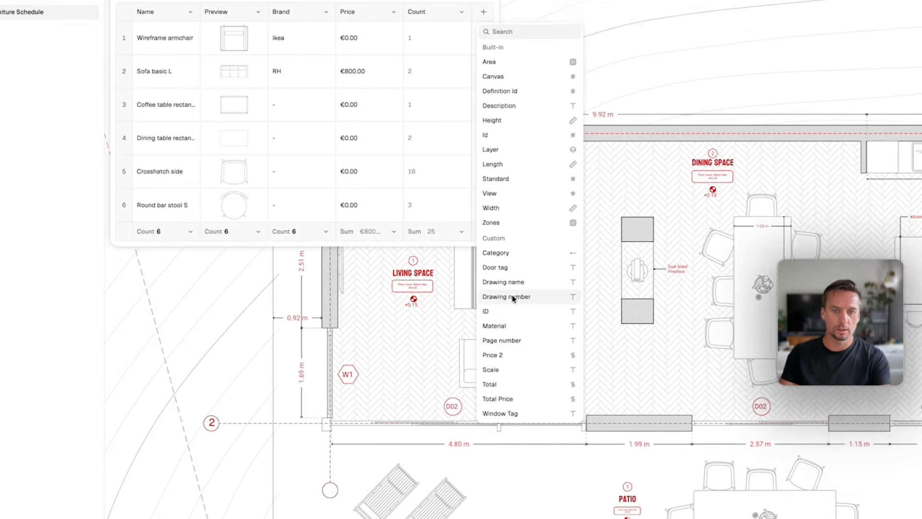
click(516, 382)
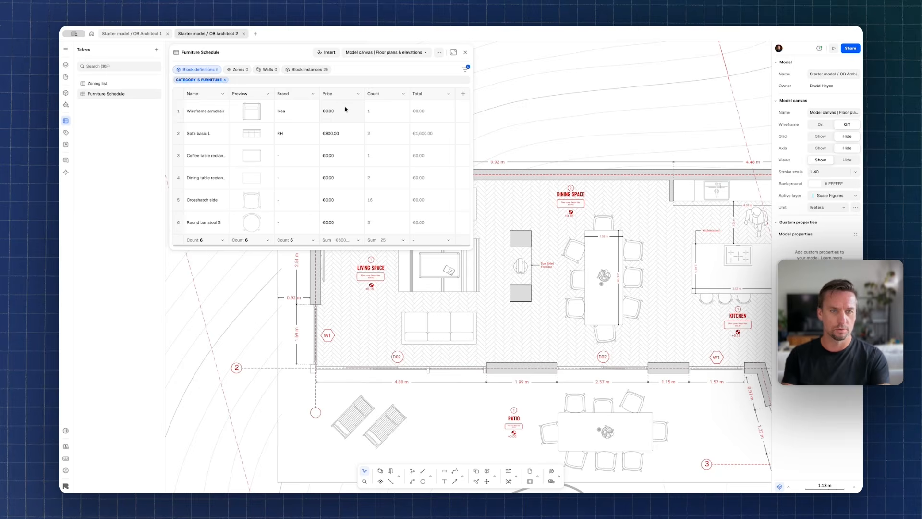
Step: Set the schedule price of the Wireframe armchair to €80 and of the rectangular coffee table to €800
double_click(336, 115)
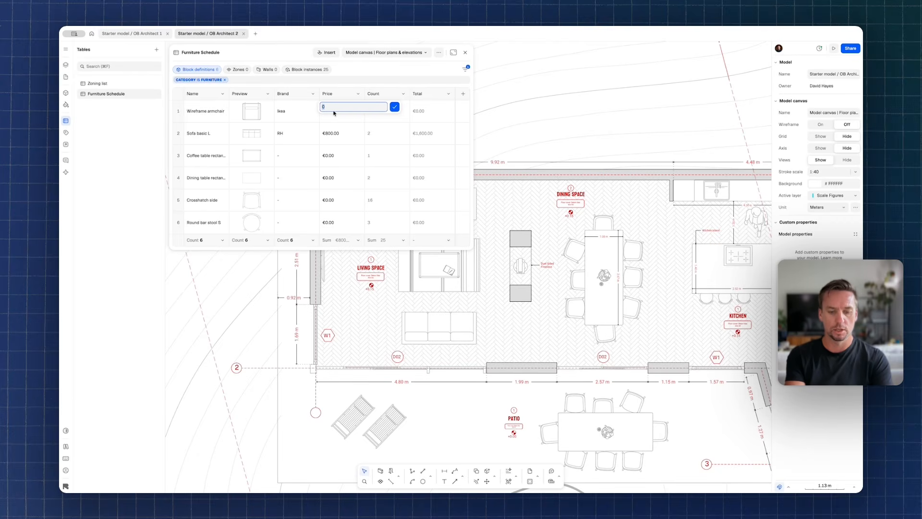
text(80)
key(Return)
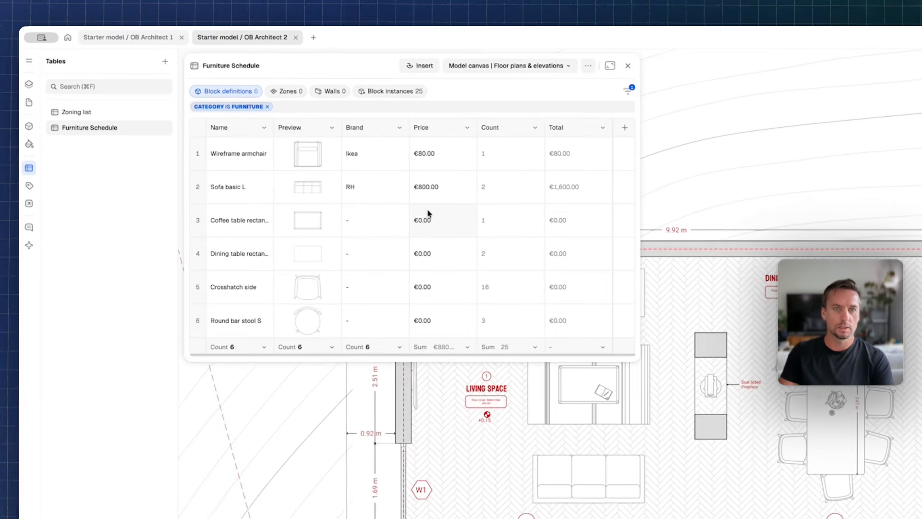
double_click(429, 222)
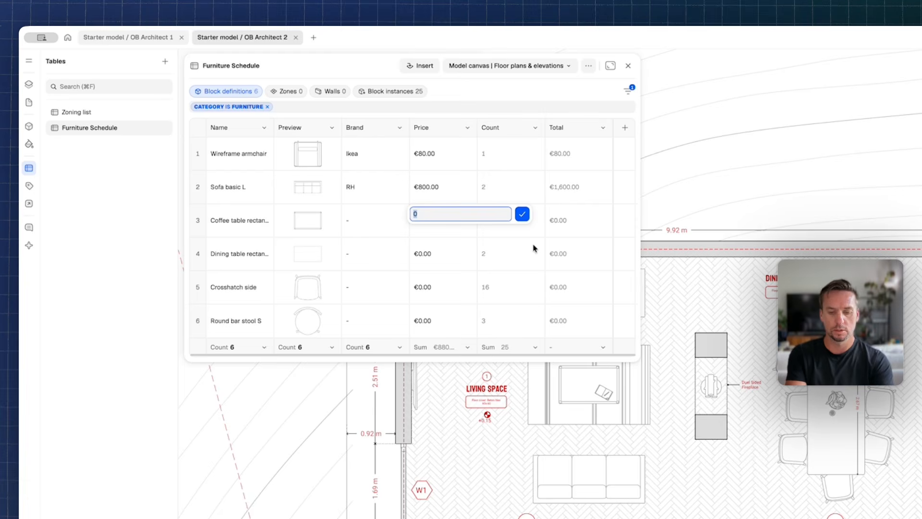
key(Return)
Step: Set the schedule price of the rectangular dining table to €750 and of the Crosshatch side chair to €45
double_click(436, 254)
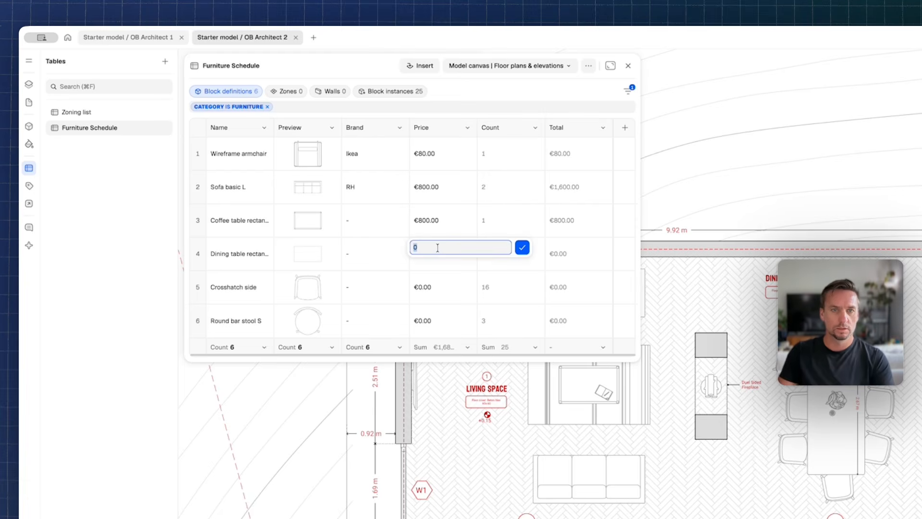
text(750)
key(Return)
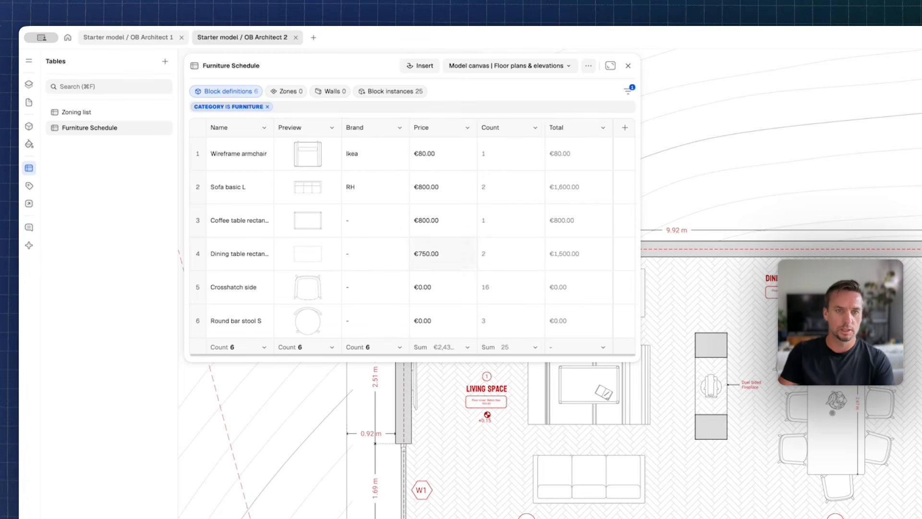
double_click(431, 288)
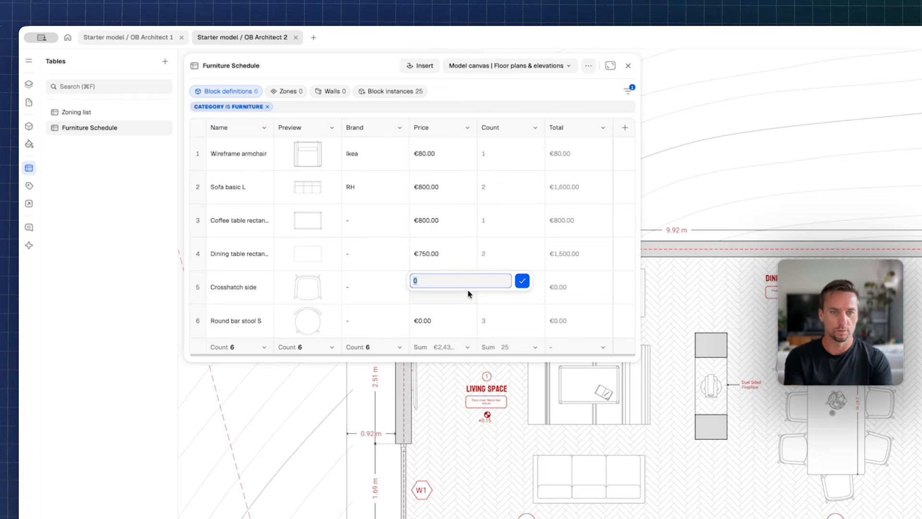
text(45)
key(Return)
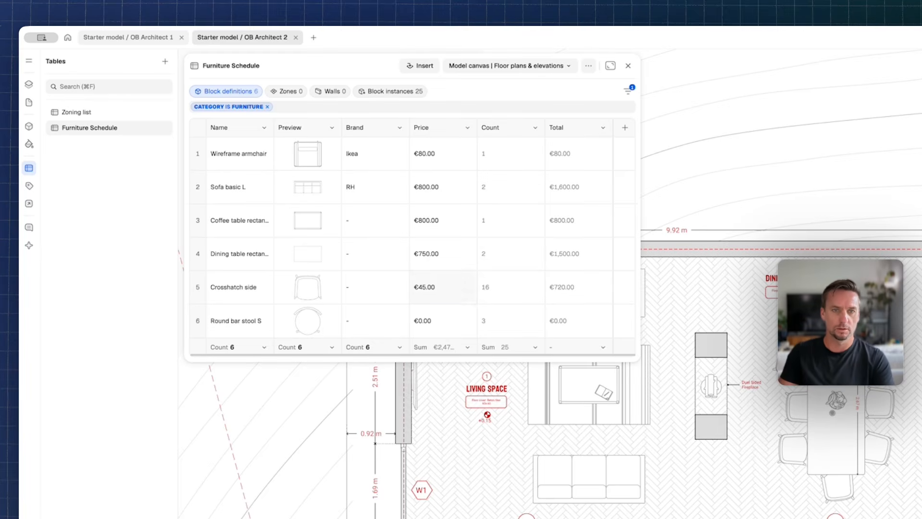
Step: Set the schedule price of the Round bar stool S to €35
double_click(431, 321)
text(35)
key(Return)
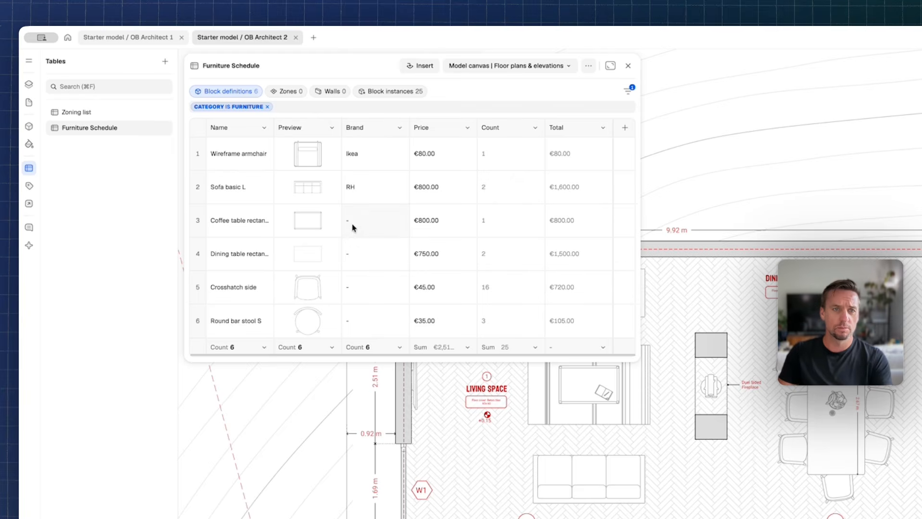
Step: Set the Crosshatch side chair's brand to Ikea in the Furniture Schedule
double_click(347, 288)
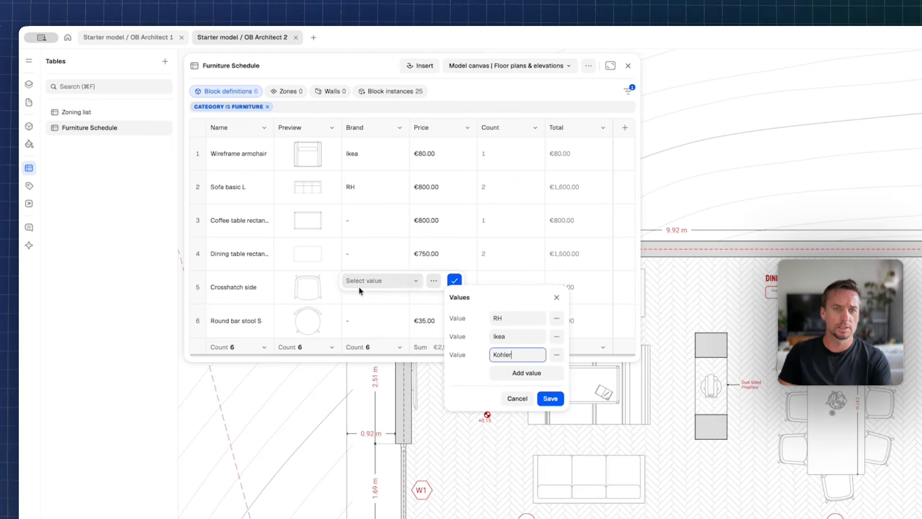
click(377, 282)
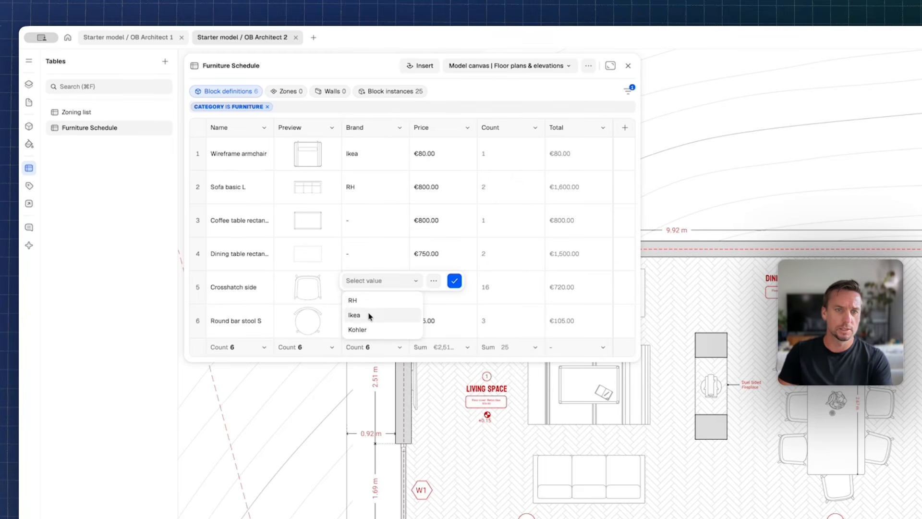
click(369, 315)
click(370, 316)
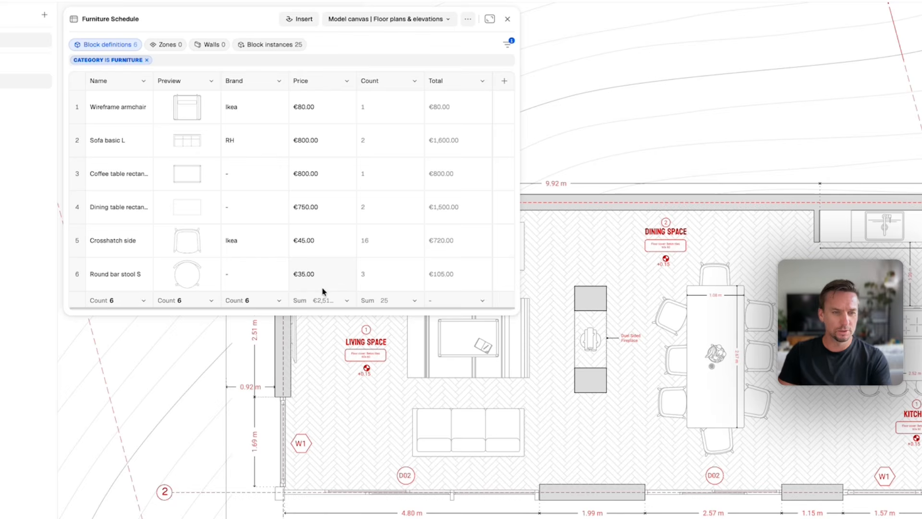
Step: Remove the Sum calculation from the Price column's footer
click(349, 301)
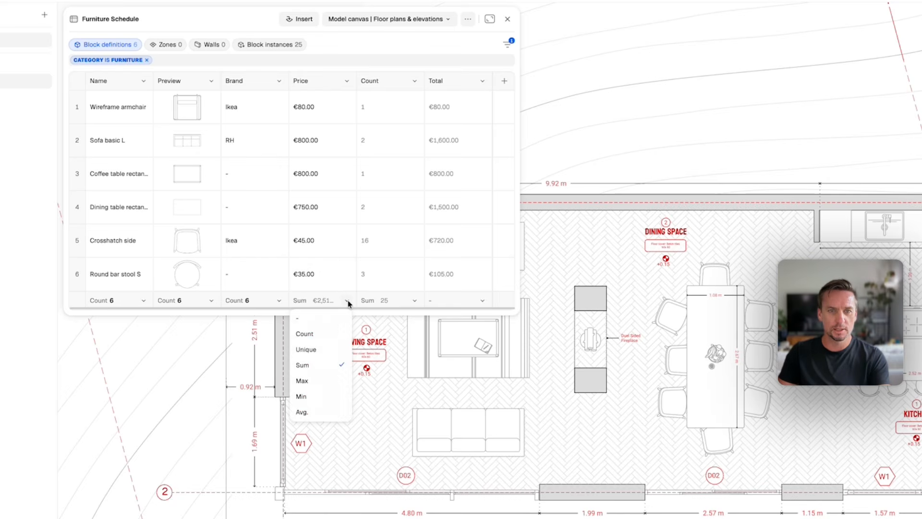
click(329, 324)
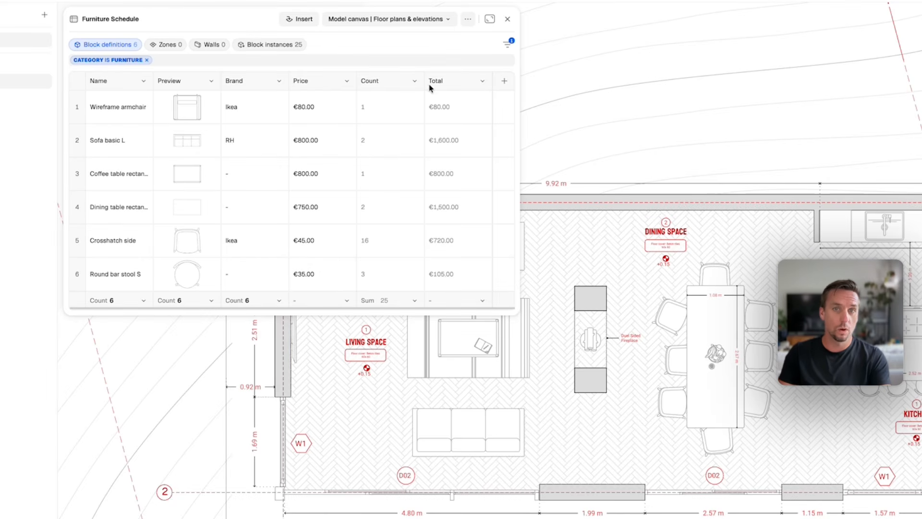
Step: Show the Sum in the Total column's footer of the Furniture Schedule and widen that column
click(483, 301)
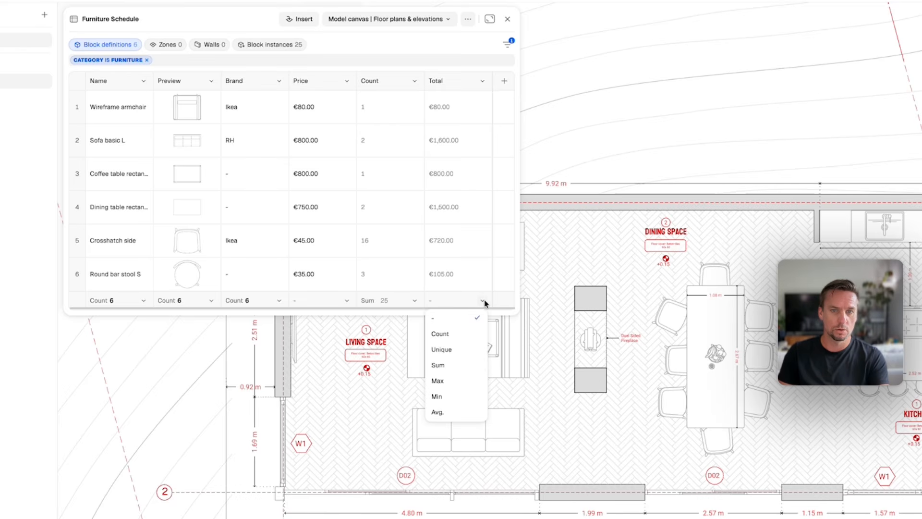
click(445, 367)
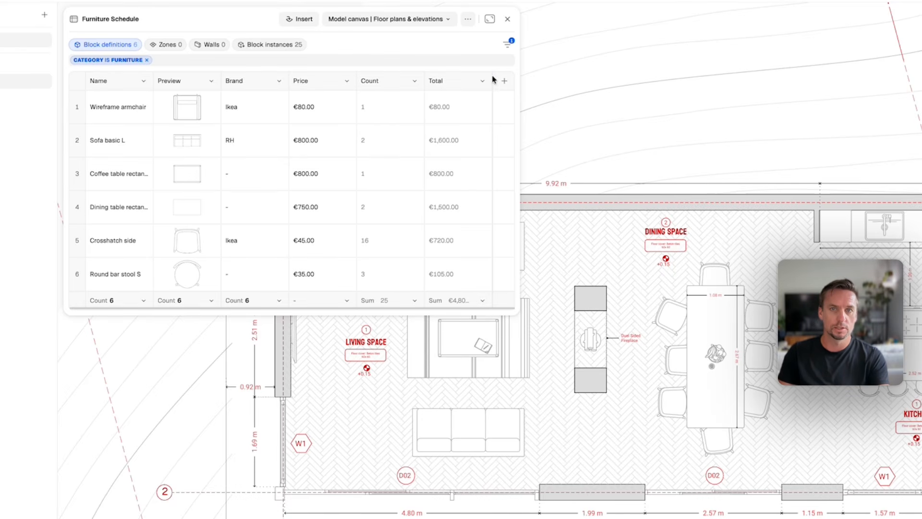
drag(492, 78, 511, 80)
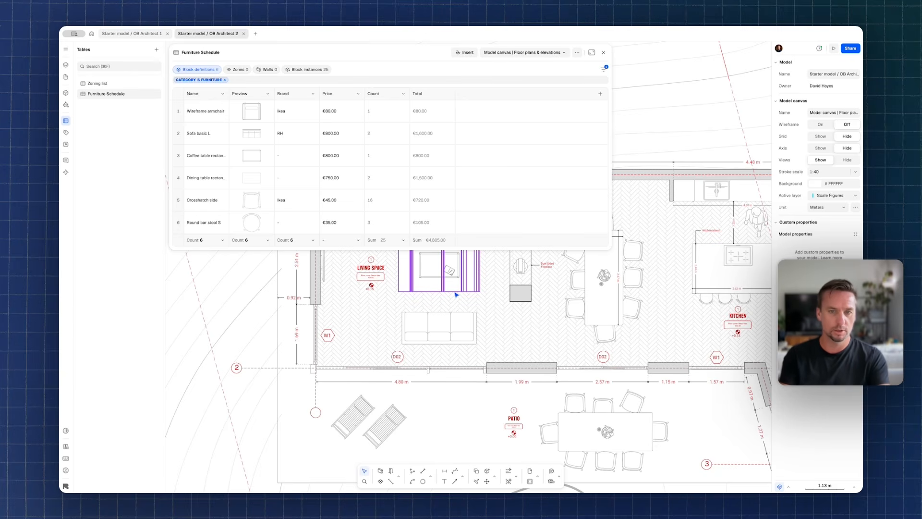
Step: Duplicate the lower Sofa basic L in the living space, placing the copy beside it toward the W1 window marker
click(441, 326)
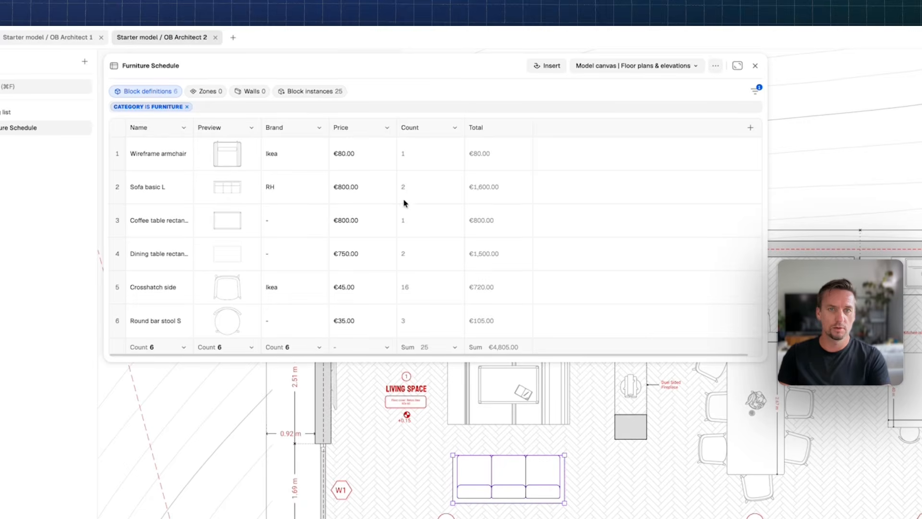
key(d)
click(516, 468)
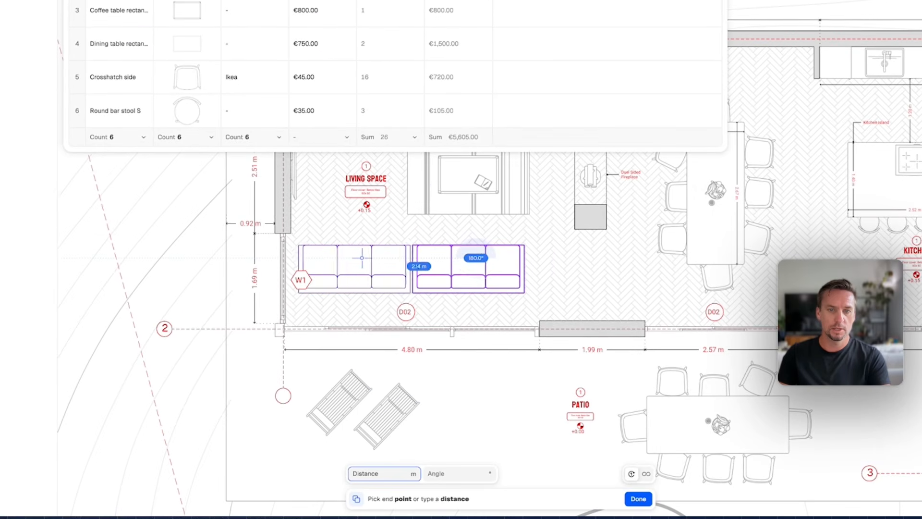
click(356, 267)
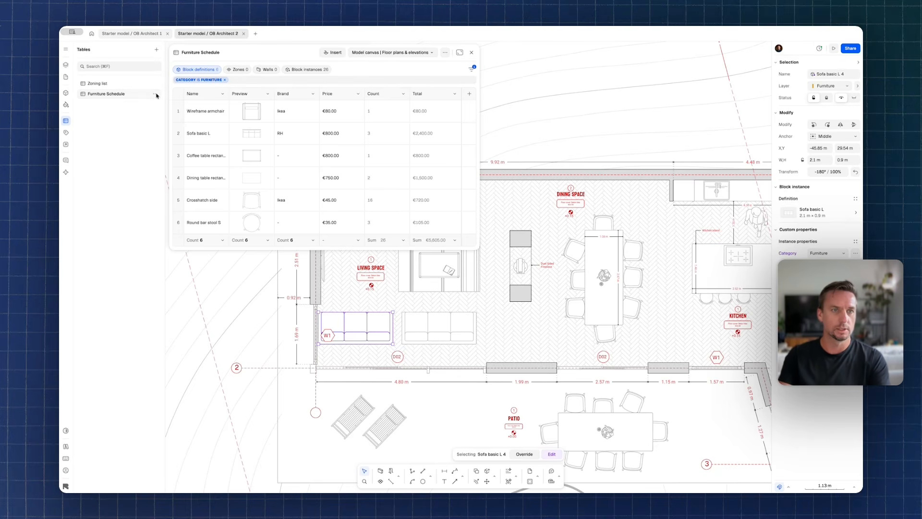
Step: Duplicate the Furniture Schedule table and rename the copy as Fixture Schedule
click(156, 96)
click(166, 128)
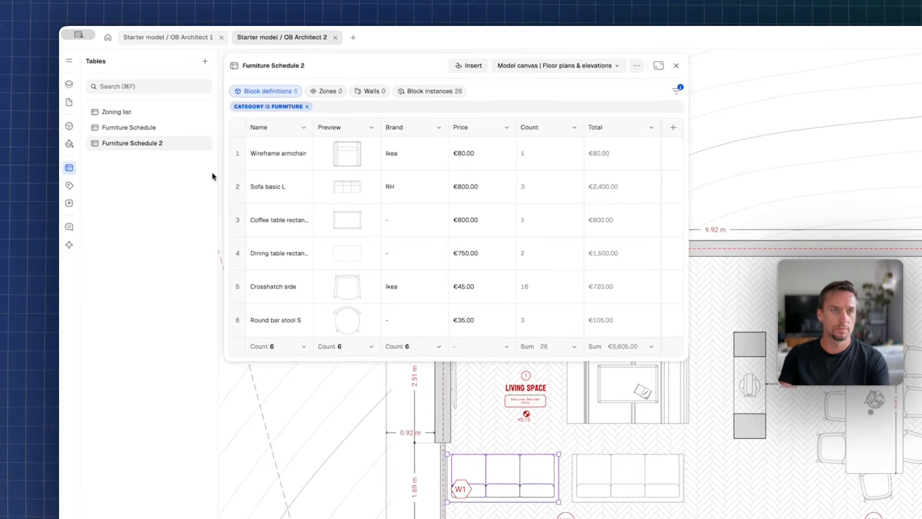
double_click(291, 66)
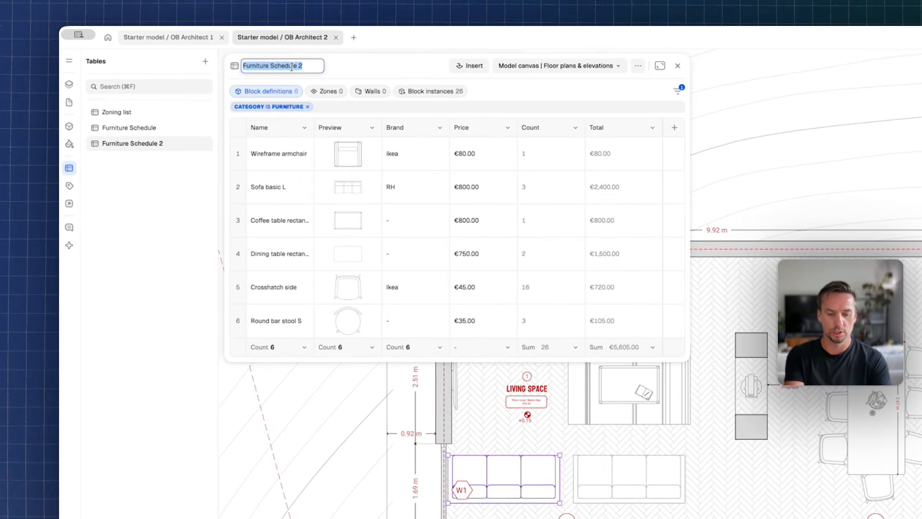
text(Fixture Schedule)
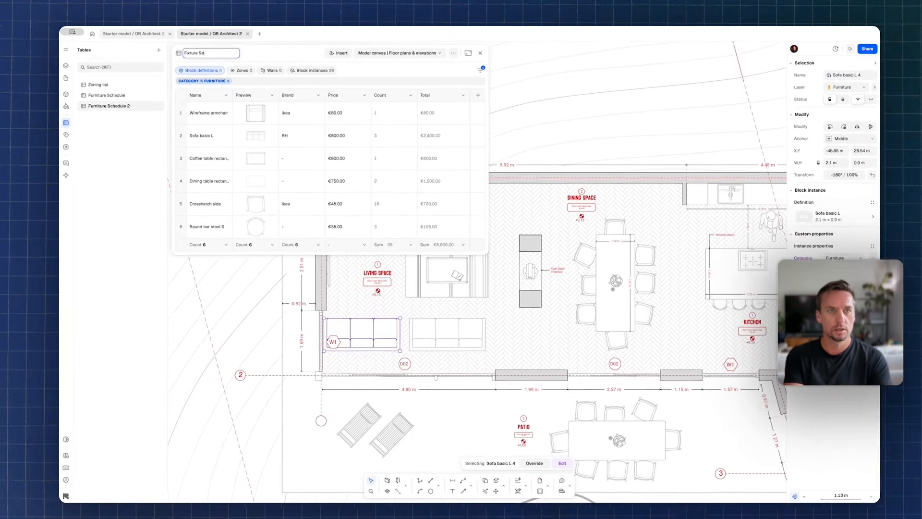
key(Return)
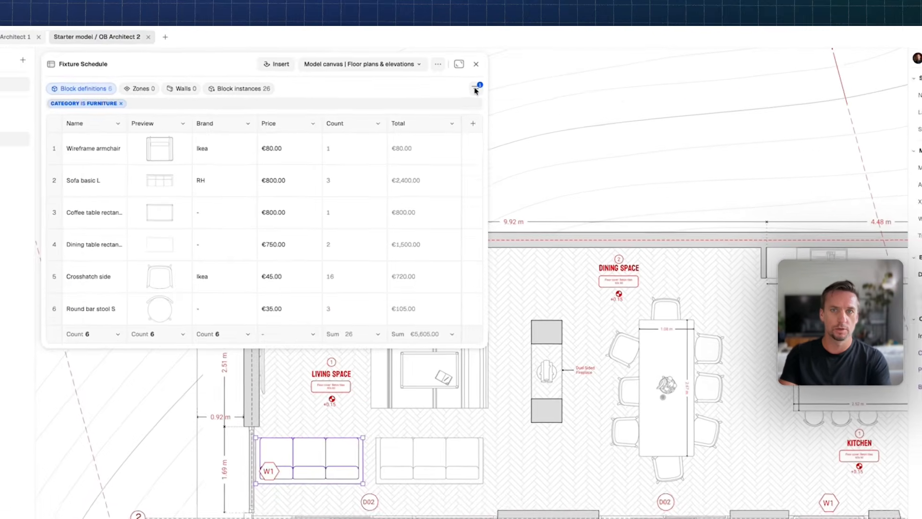
Step: Change the Fixture Schedule's category filter to Fixture and save it
click(471, 69)
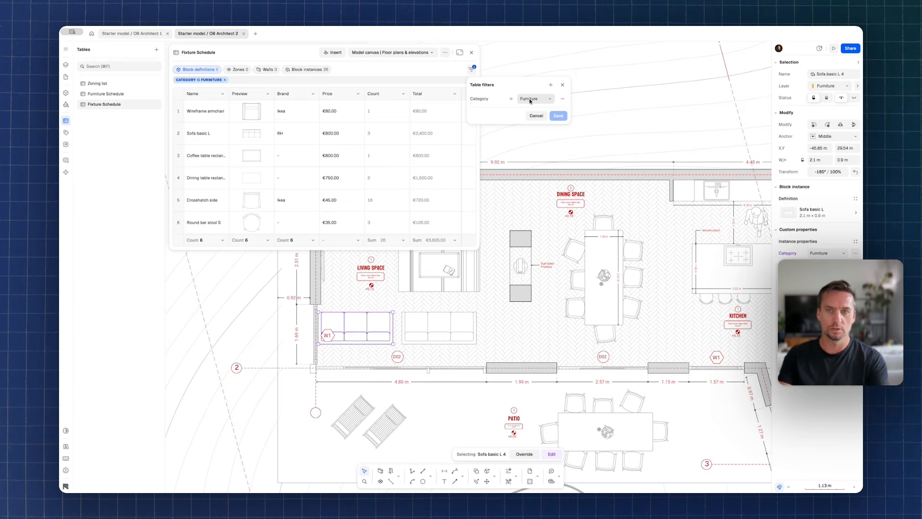
click(531, 100)
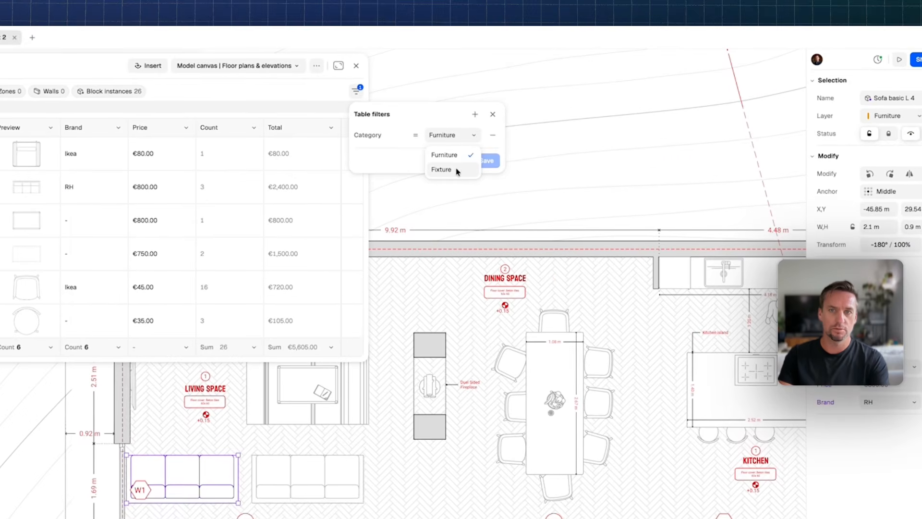
click(457, 168)
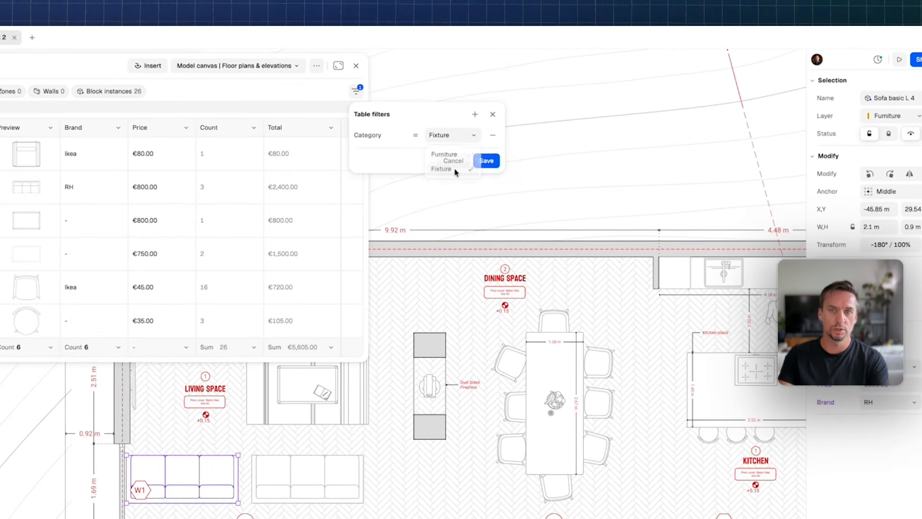
click(487, 161)
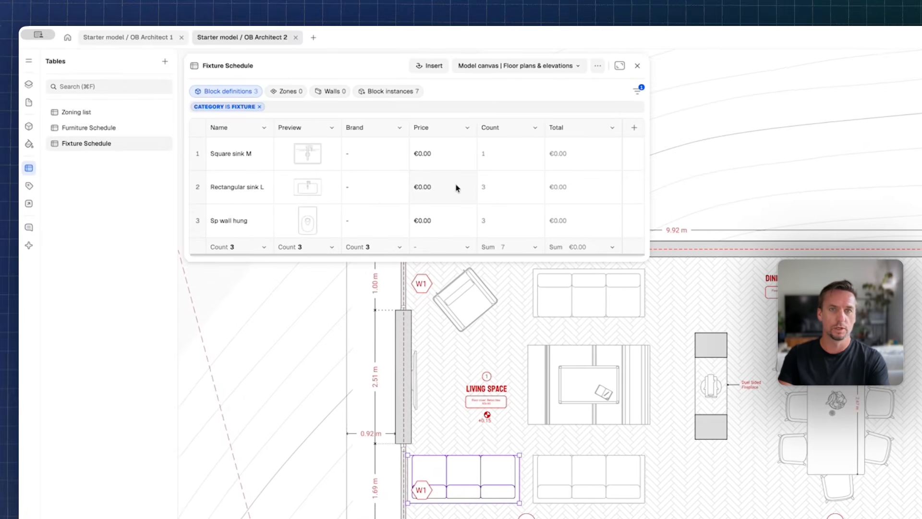
Step: Set the Square sink M's brand to Kohler in the Fixture Schedule and clear the canvas selection
click(351, 159)
click(392, 147)
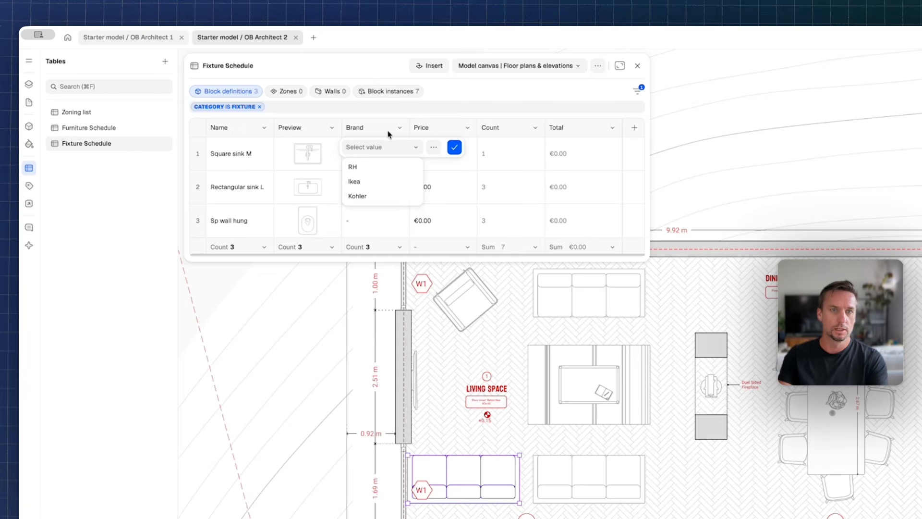
click(364, 196)
click(384, 209)
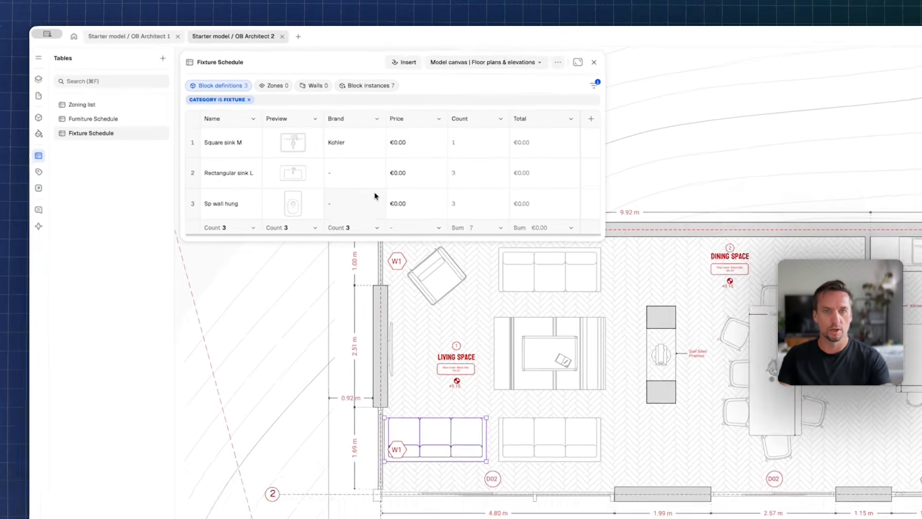
click(216, 316)
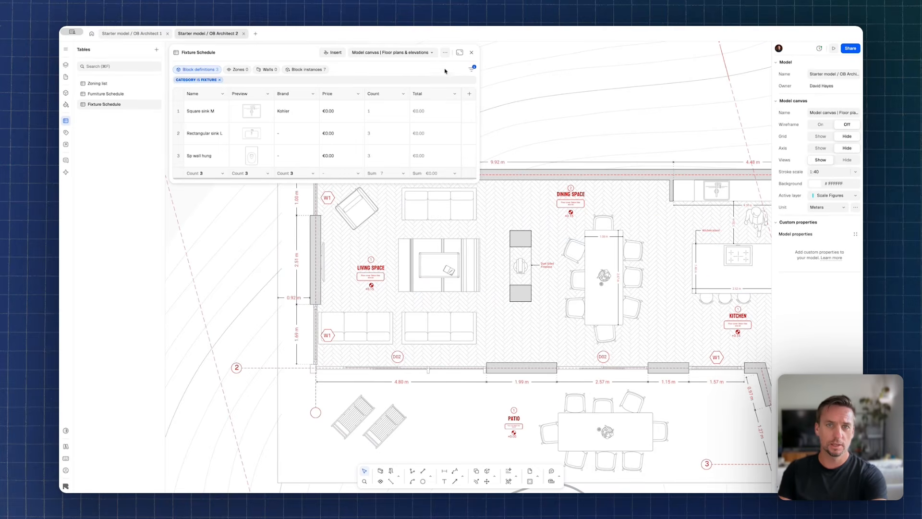
click(446, 52)
mouse_move(451, 65)
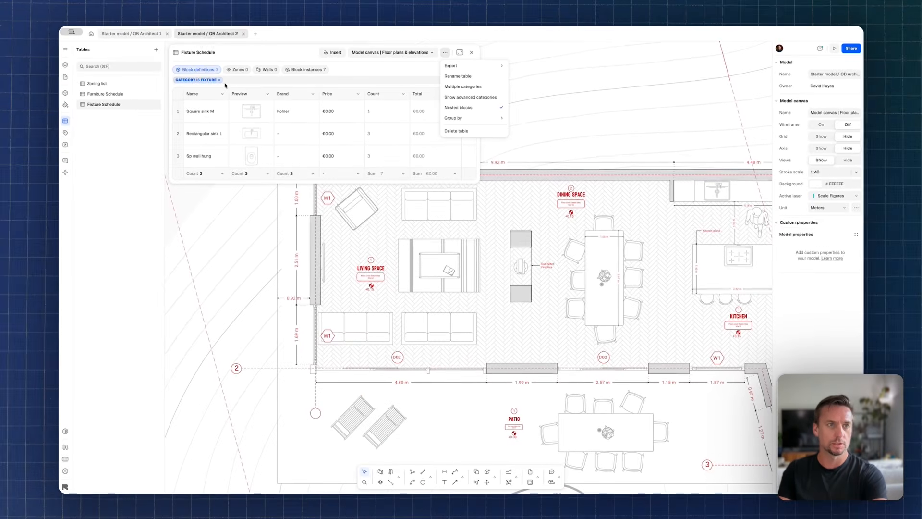
Step: Switch to the Presentation paper canvas
click(67, 66)
click(67, 65)
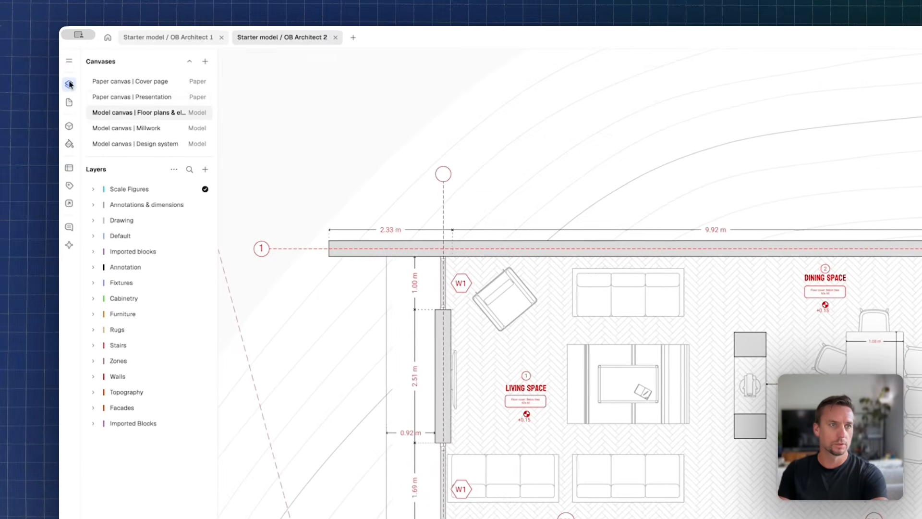
click(136, 100)
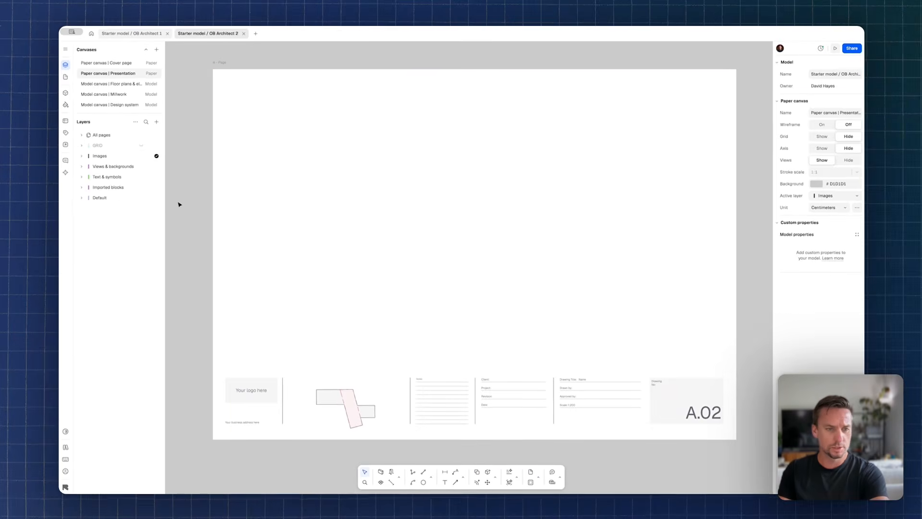
Step: Insert the Furniture Schedule table onto the presentation page above the title block, about 16.8 cm wide
click(65, 120)
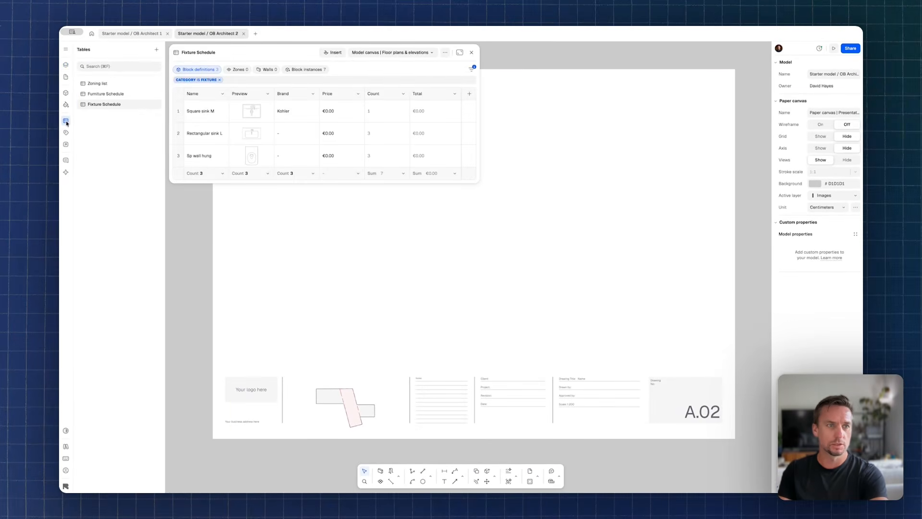
click(105, 94)
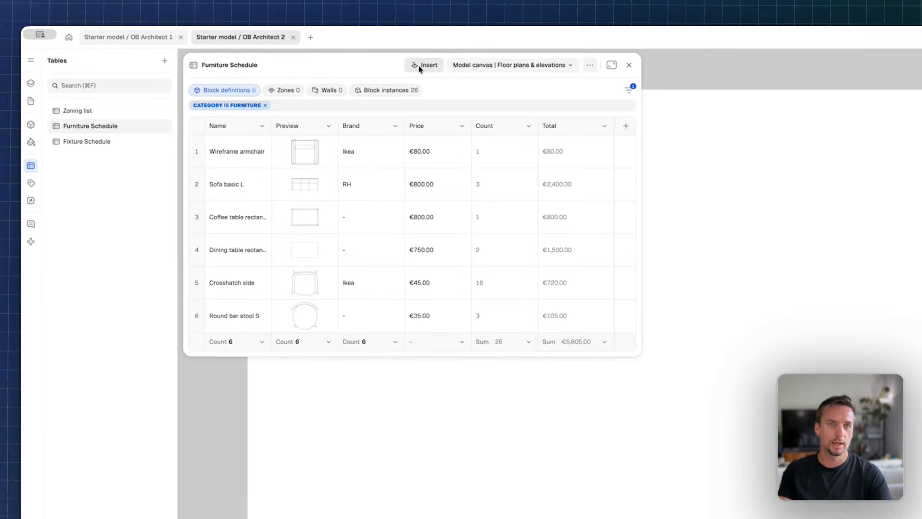
click(333, 52)
click(302, 383)
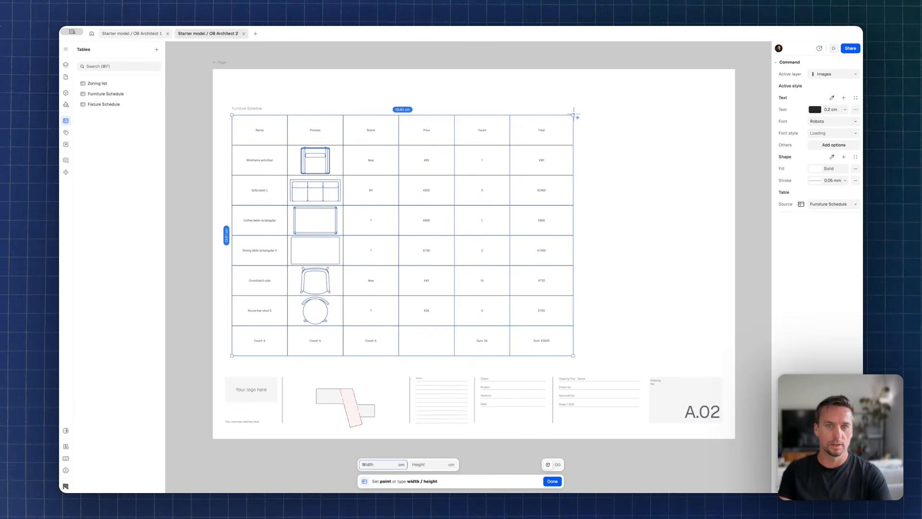
click(528, 140)
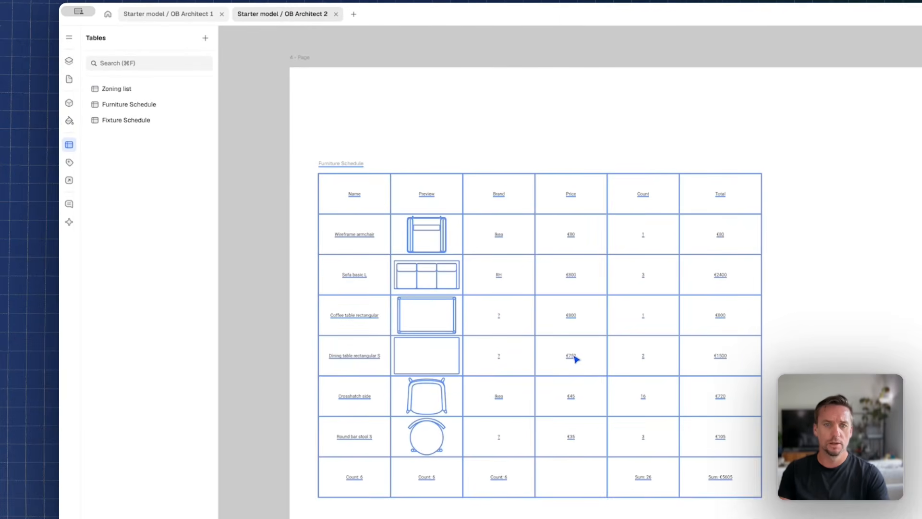
Step: Resize the placed Furniture Schedule table to about 15.2 cm wide and 9.4 cm high
click(695, 355)
drag(765, 464, 607, 464)
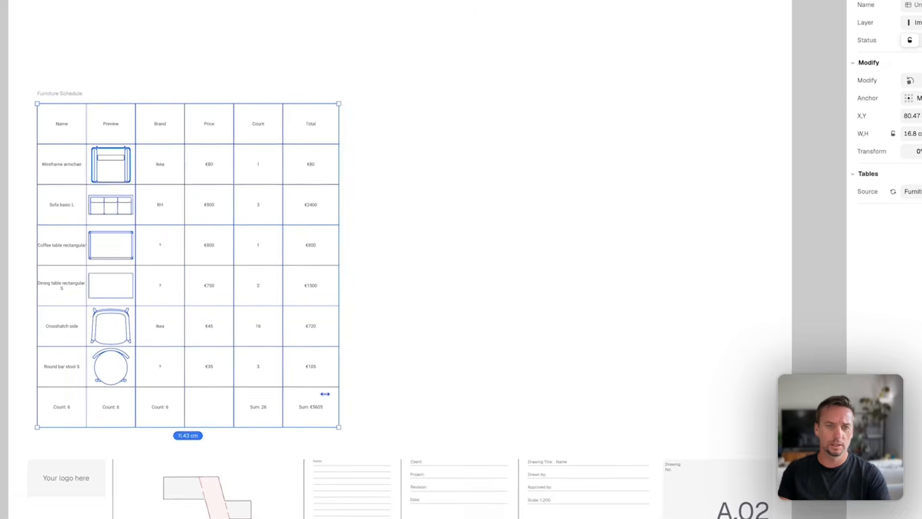
drag(326, 394, 437, 394)
drag(414, 427, 416, 350)
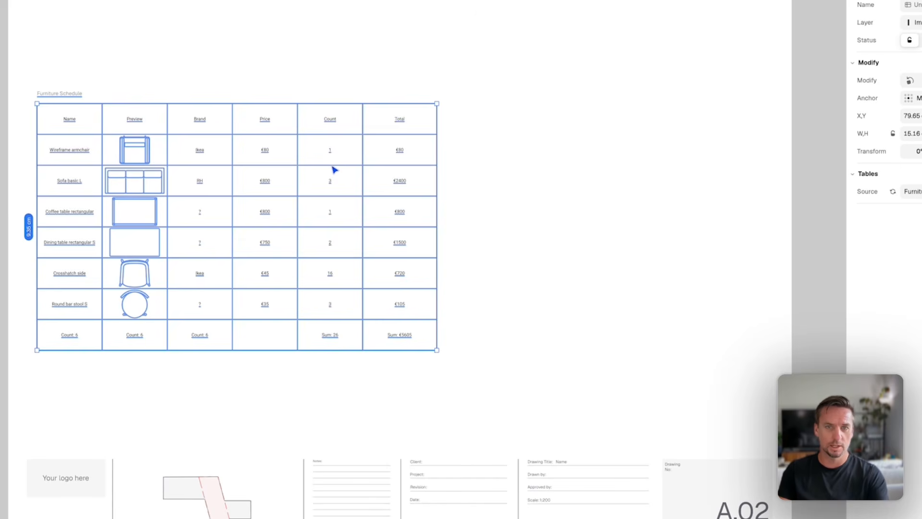
Step: Fill the placed table's header row with grey #D1D1D1 and set its text size to 0.3 cm
double_click(333, 168)
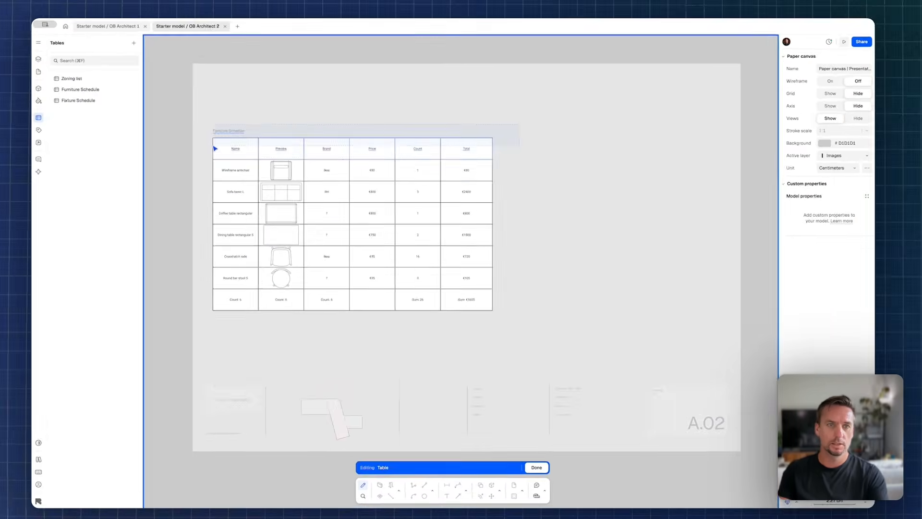
click(215, 148)
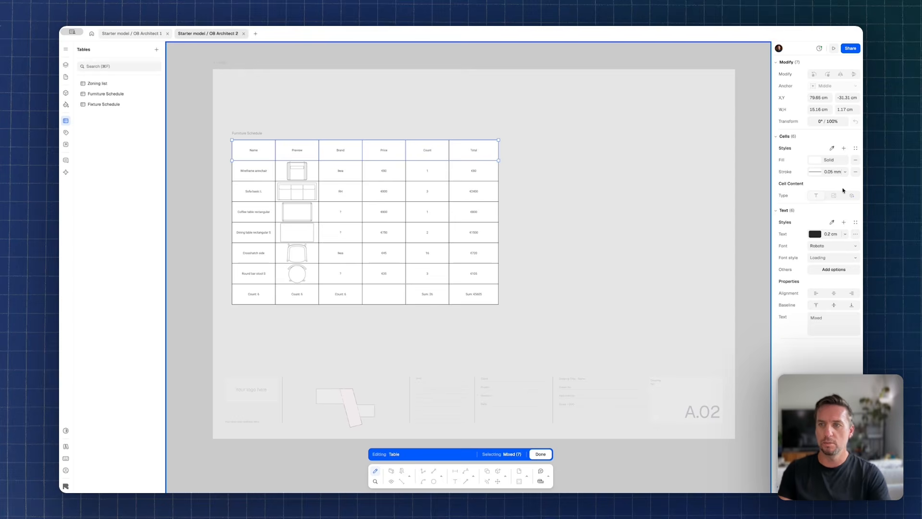
click(815, 160)
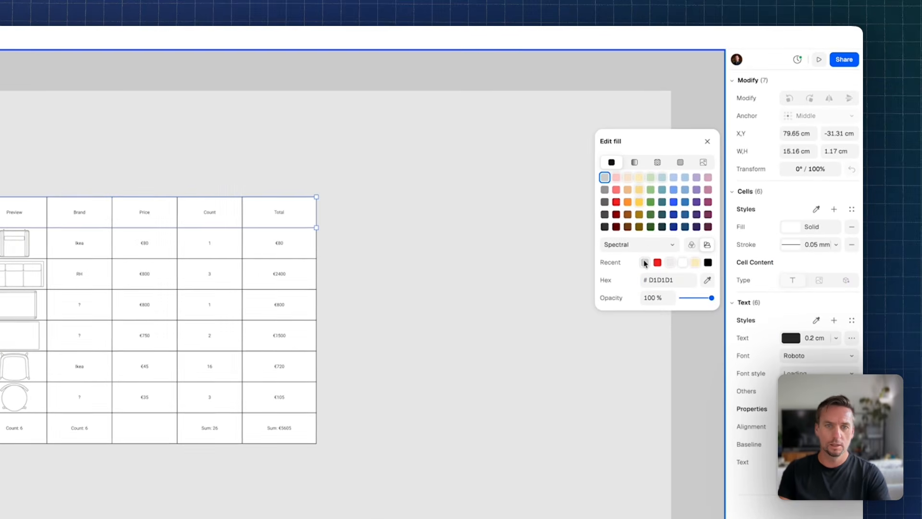
click(645, 263)
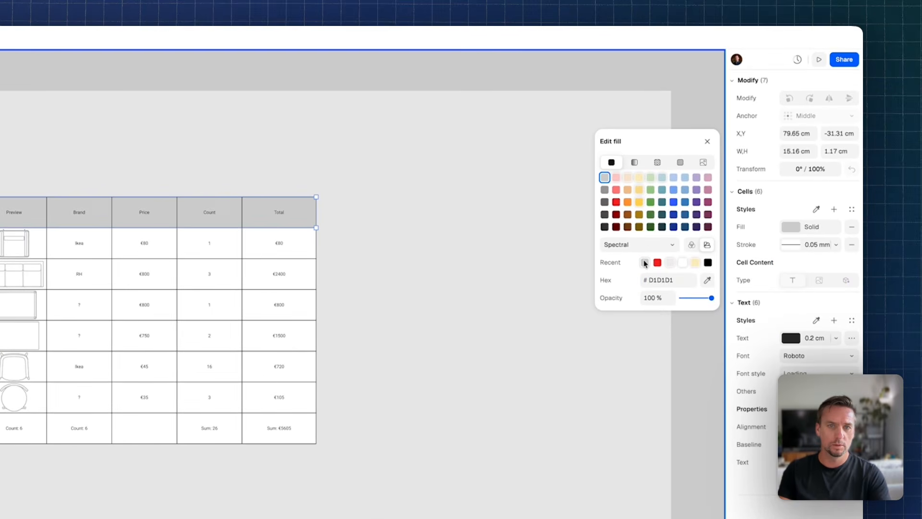
click(827, 341)
text(0.3)
key(Return)
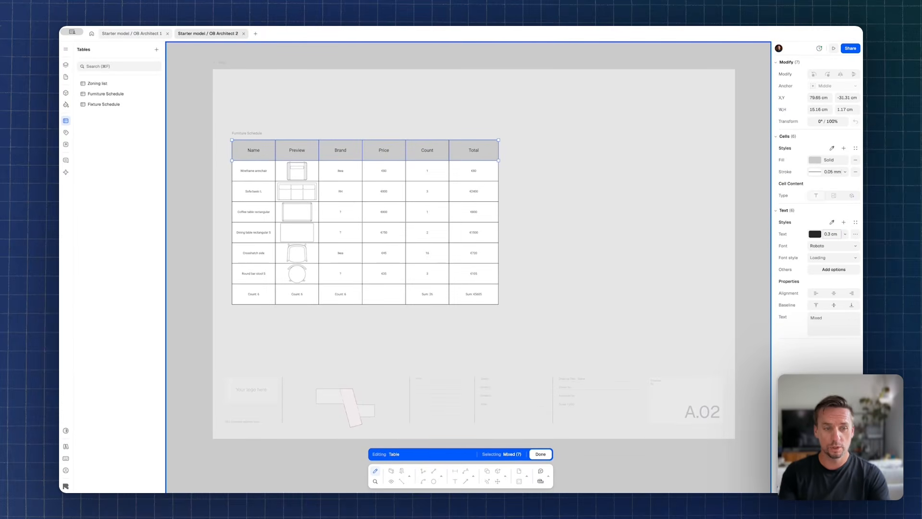
Step: Remove the left and right strokes from all cells of the placed table and finish editing it
key(super+a)
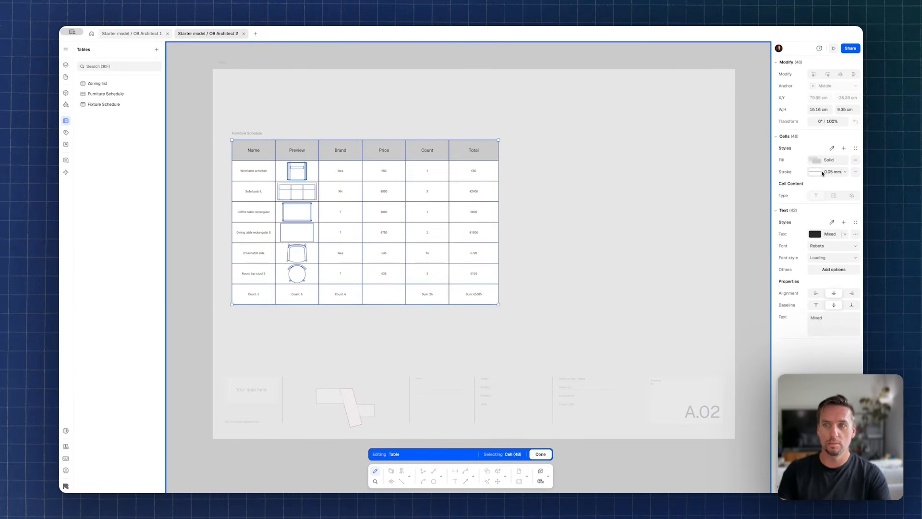
click(815, 171)
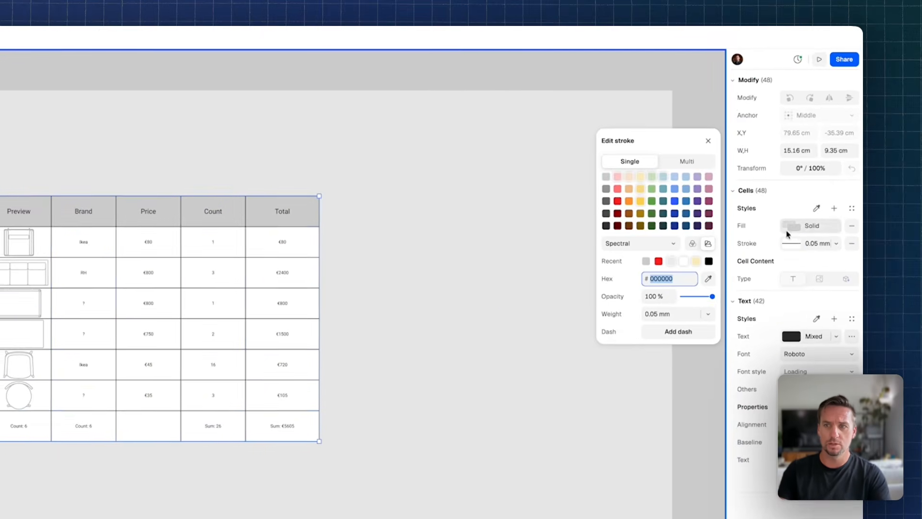
click(685, 162)
click(708, 280)
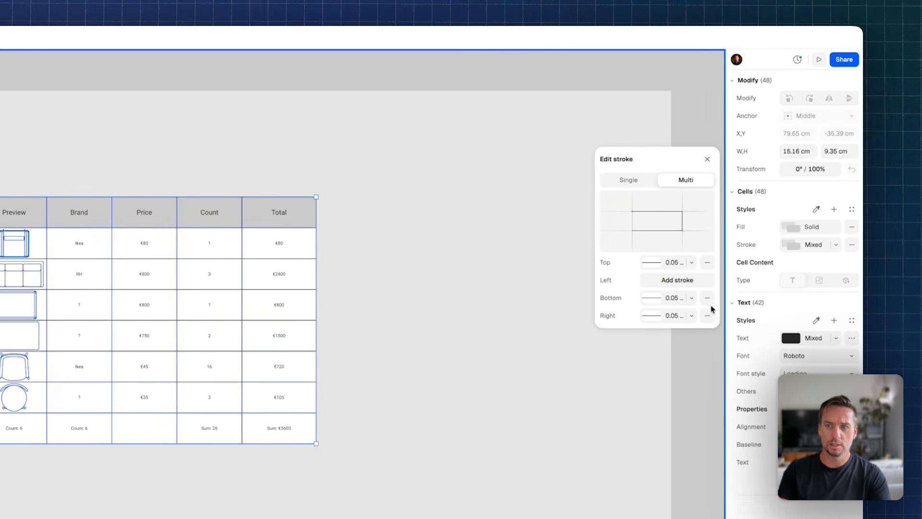
click(707, 315)
key(Escape)
key(Escape)
key(Escape)
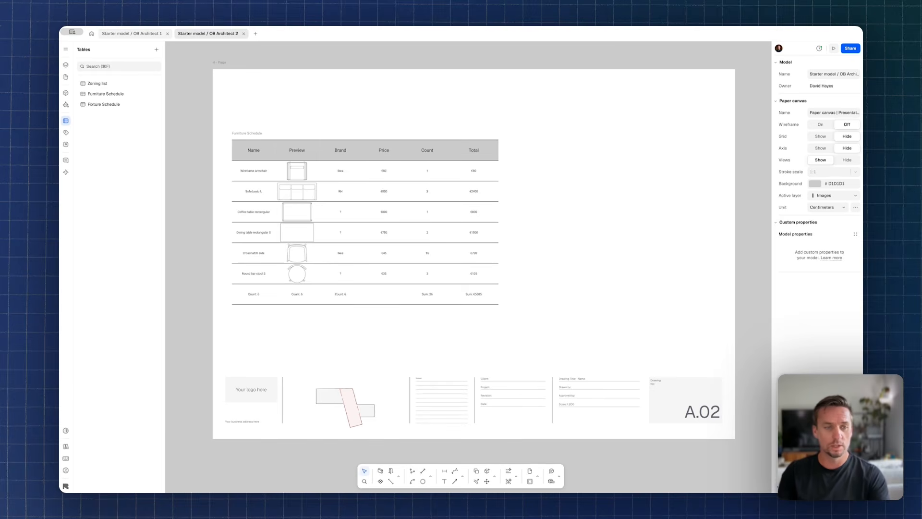
Step: Resize the placed Furniture Schedule table proportionally to about 13 cm wide and 8 cm high
click(453, 226)
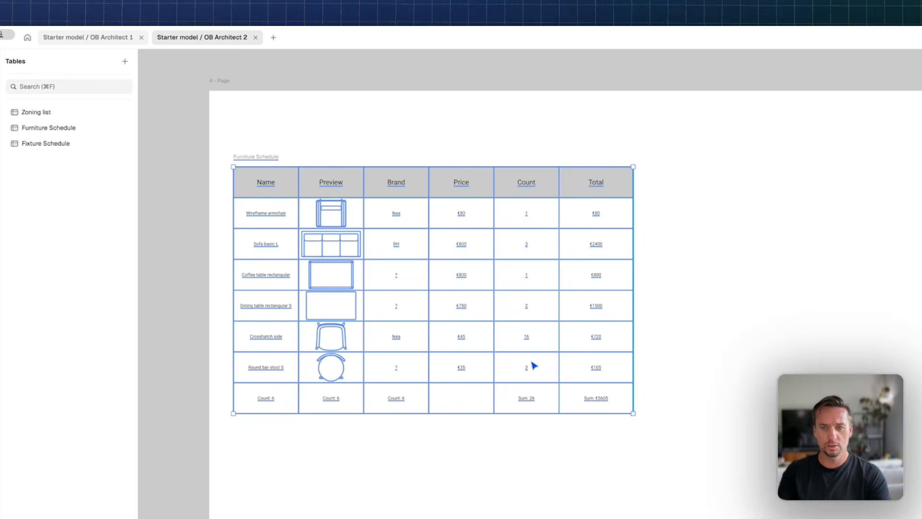
alt+drag(477, 337, 895, 326)
key(Escape)
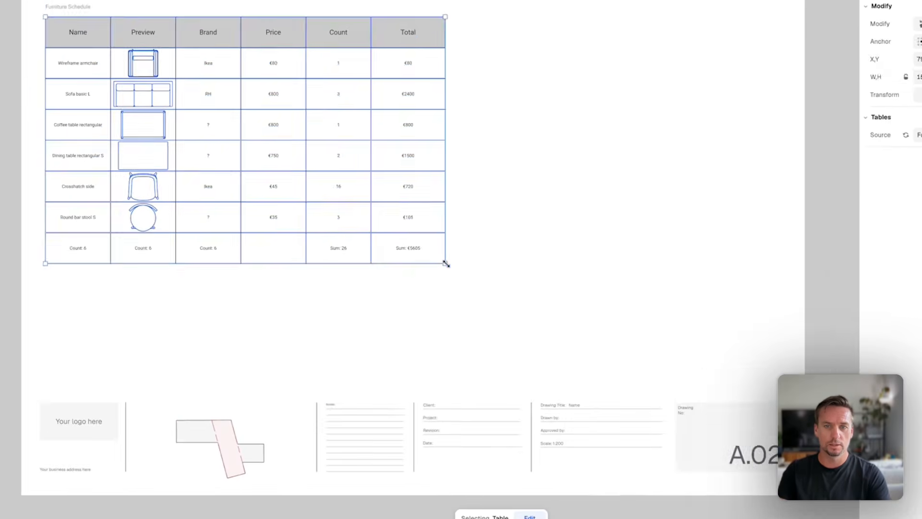
drag(352, 390, 291, 388)
drag(410, 228, 391, 228)
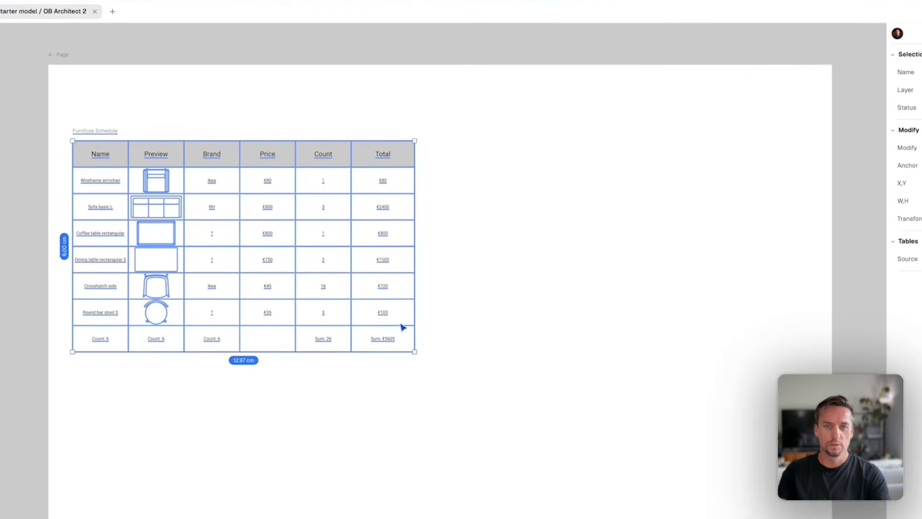
Step: Duplicate the Furniture Schedule table beside the original on the page and set the copy's source to Fixture Schedule
alt+drag(325, 123, 685, 118)
alt+drag(687, 280, 702, 281)
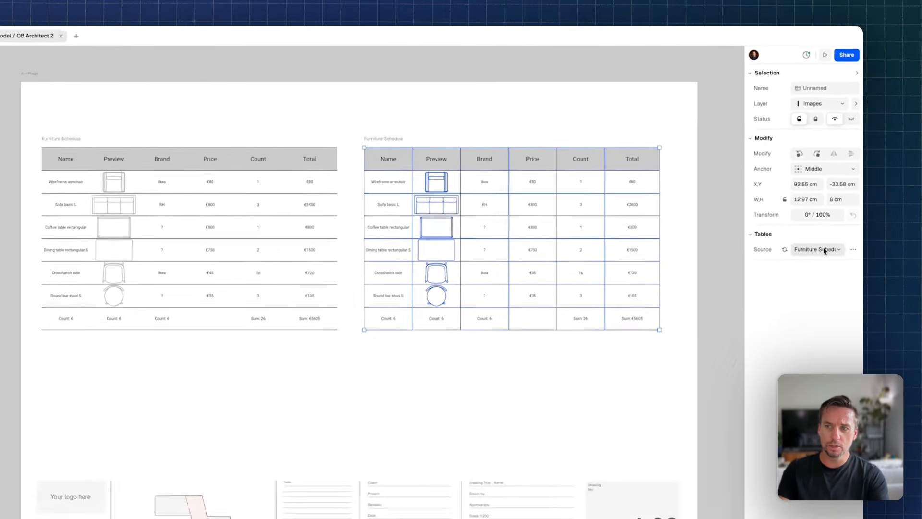
click(827, 199)
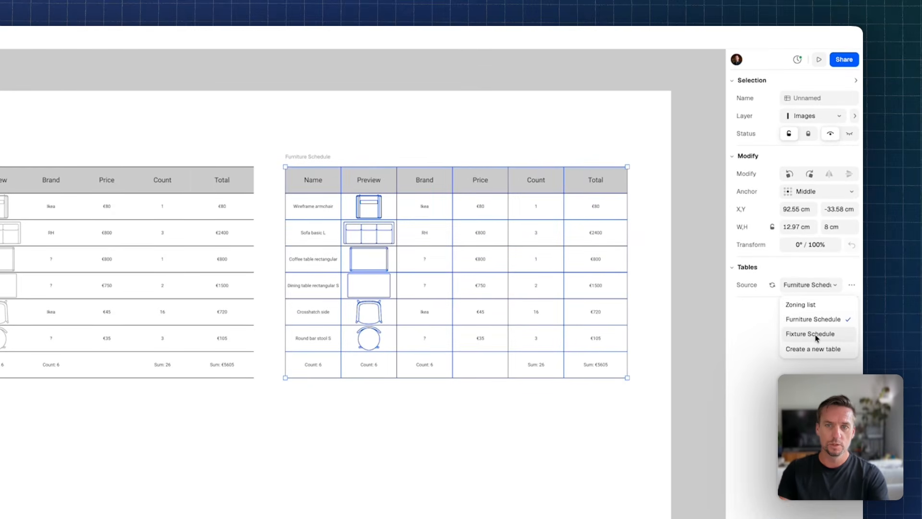
click(815, 335)
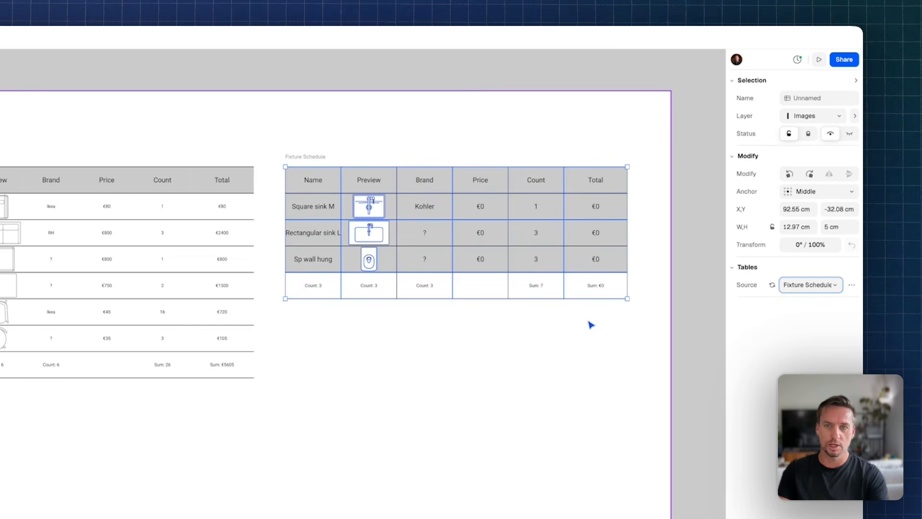
click(576, 338)
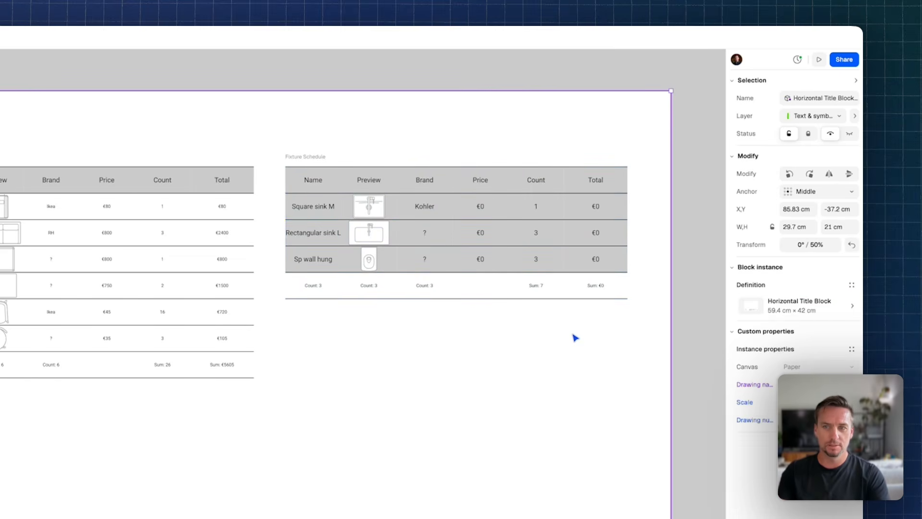
key(Escape)
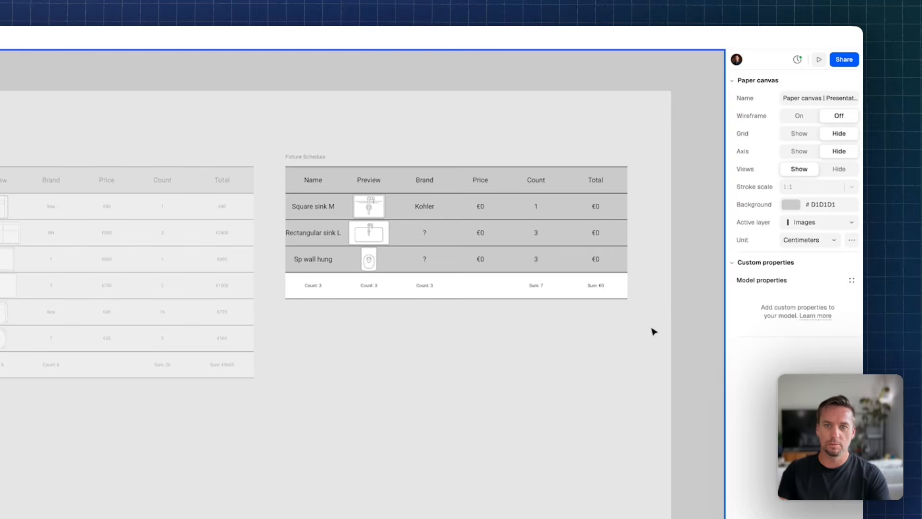
Step: Give the Fixture Schedule cells below the header the Furniture Schedule's 0.2 cm body text style and a white fill, and finish editing
drag(652, 328, 283, 209)
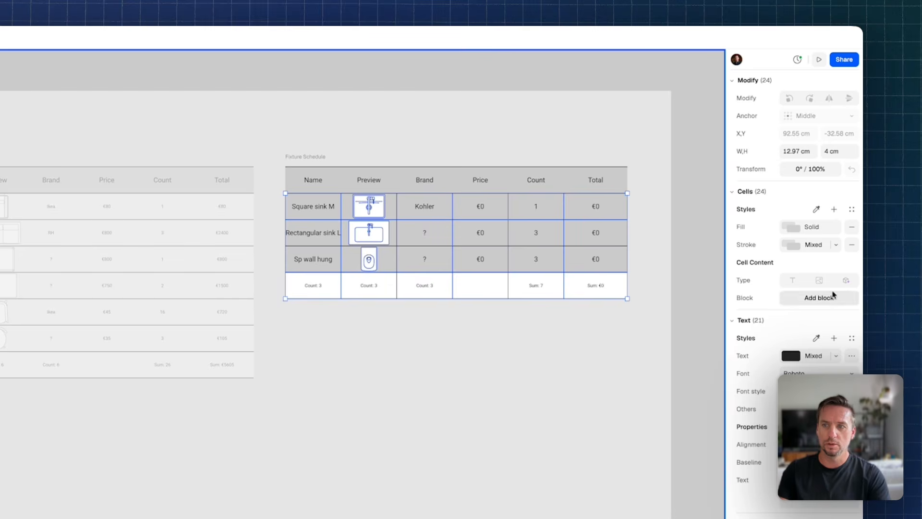
click(816, 338)
click(225, 312)
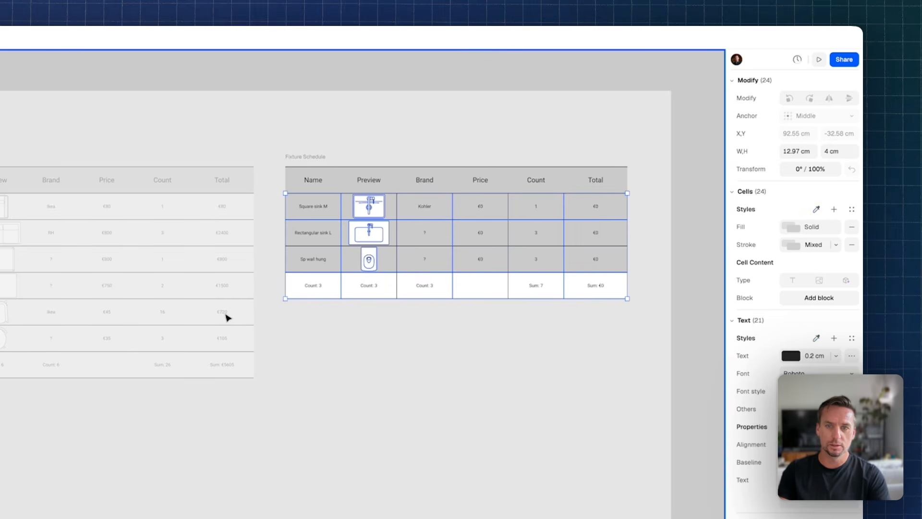
click(791, 227)
click(699, 263)
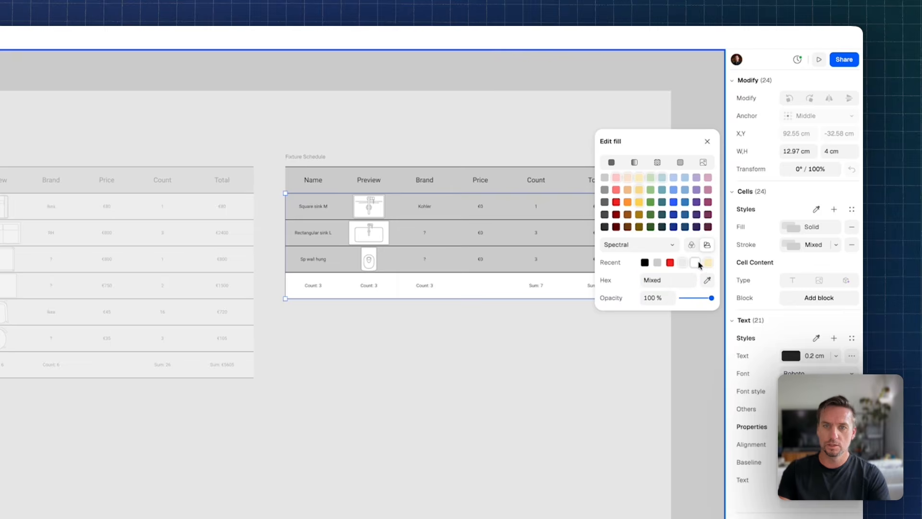
click(505, 388)
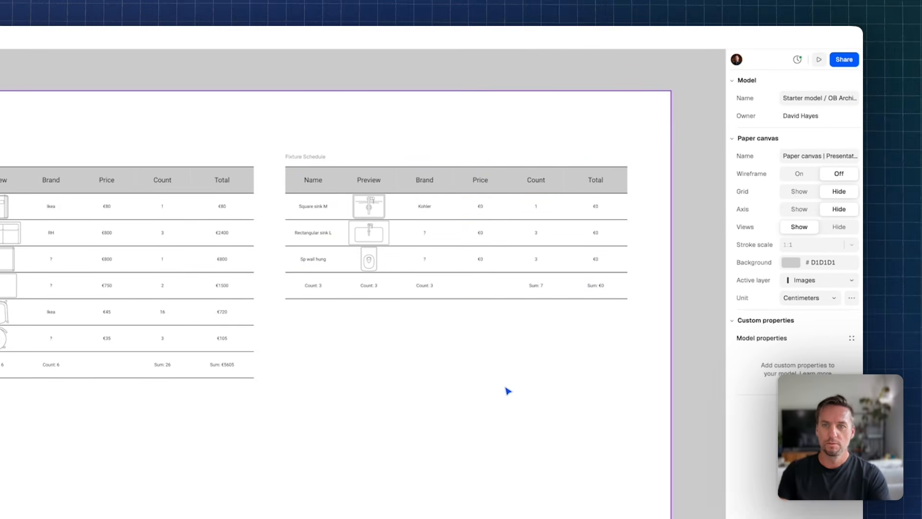